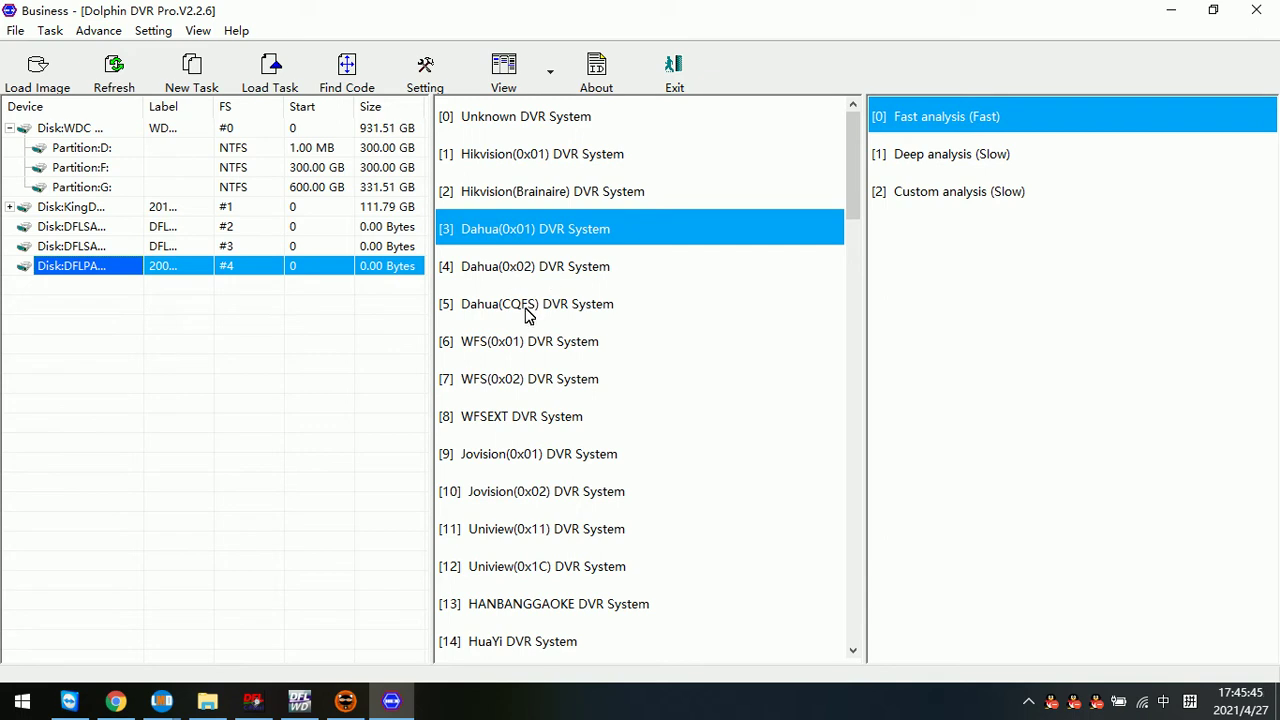
{"action": "left_click", "coordinate": [530, 310]}
{"action": "left_click", "coordinate": [524, 270]}
{"action": "left_click", "coordinate": [520, 236]}
- Load the disk image 大华.img from the DVR Video Images folder
{"action": "left_click", "coordinate": [40, 82]}
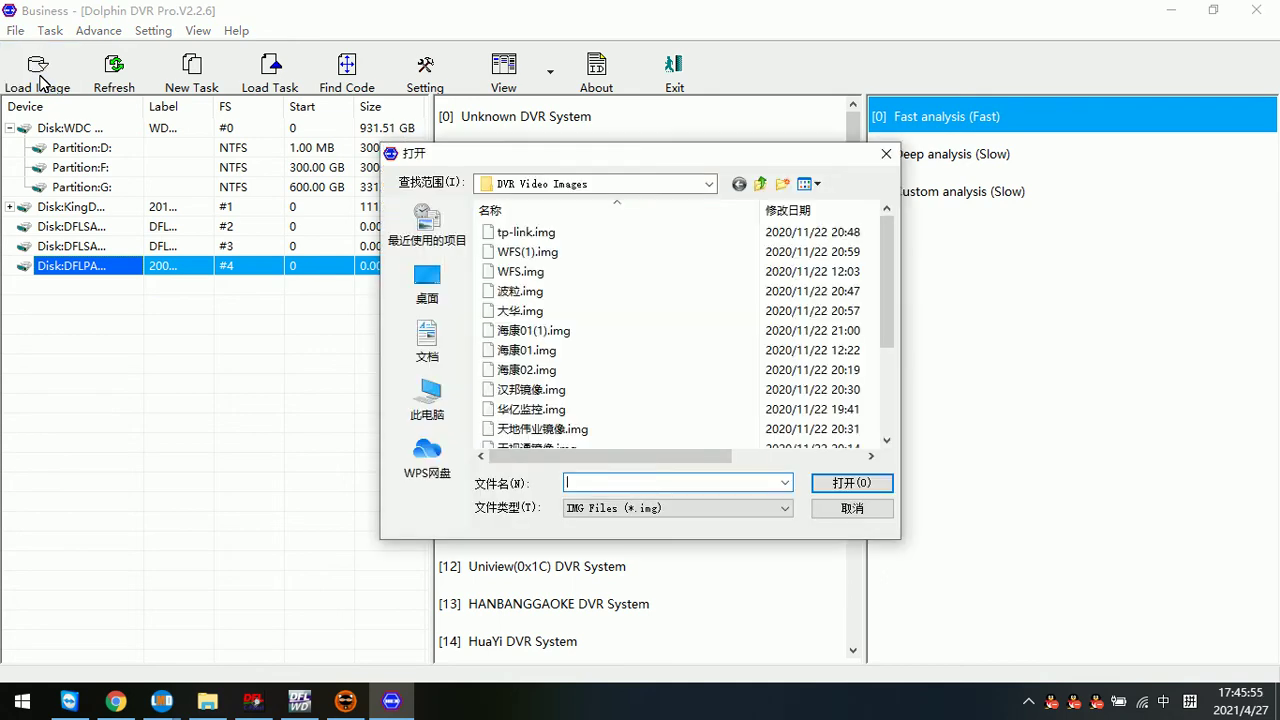
{"action": "double_click", "coordinate": [545, 313]}
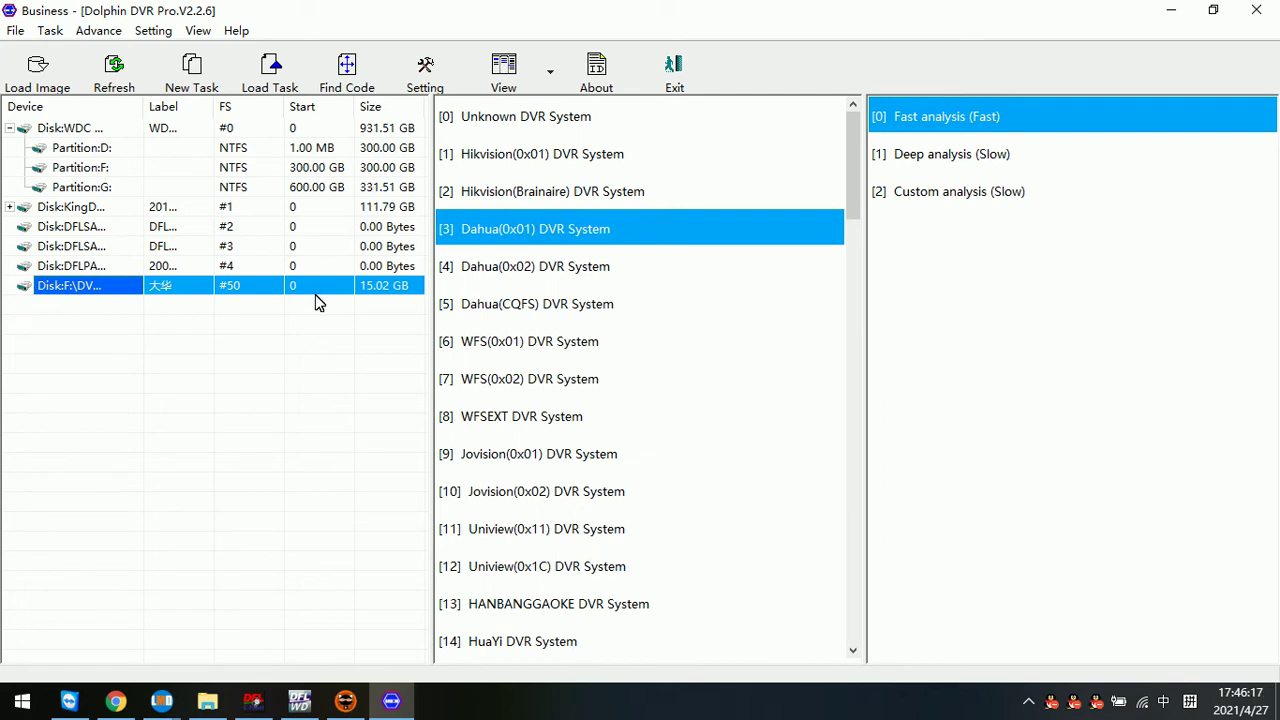
- Detect the loaded image's type as an Unknown DVR System, choose Dahua(0x02) DVR System, and start a Fast analysis task
{"action": "left_click", "coordinate": [542, 128]}
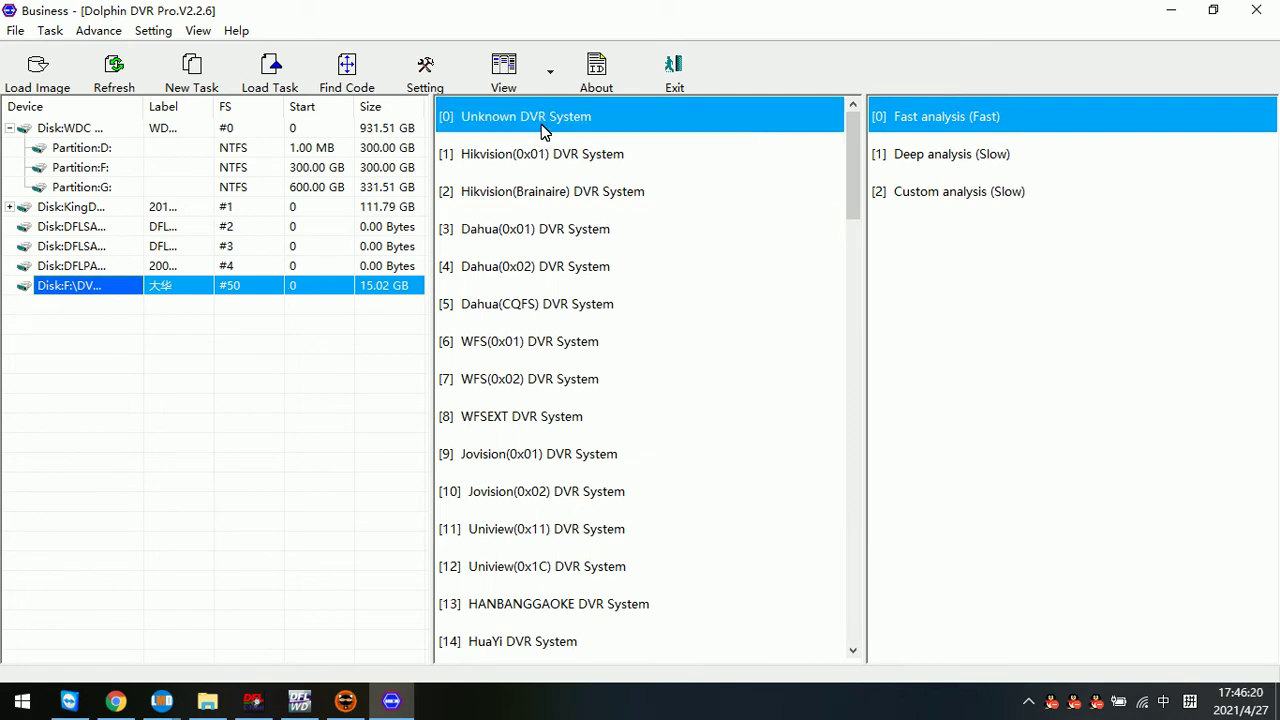
{"action": "double_click", "coordinate": [930, 120]}
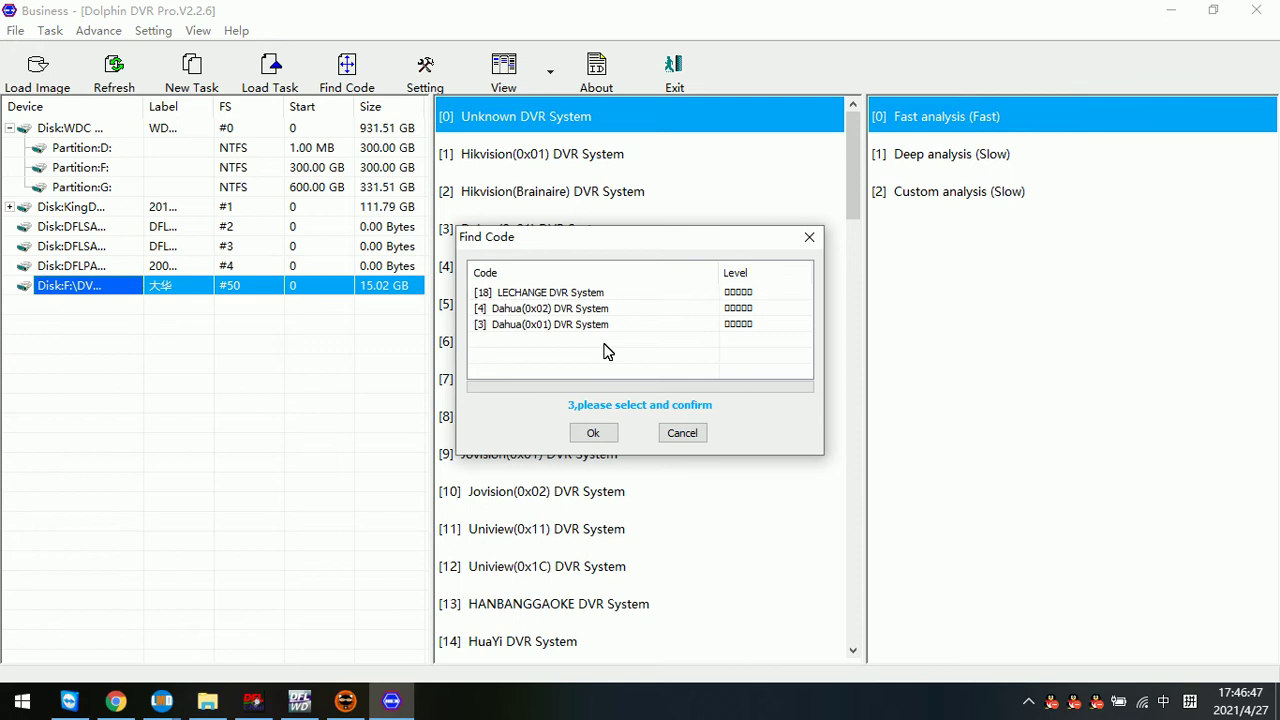
{"action": "left_click", "coordinate": [560, 311]}
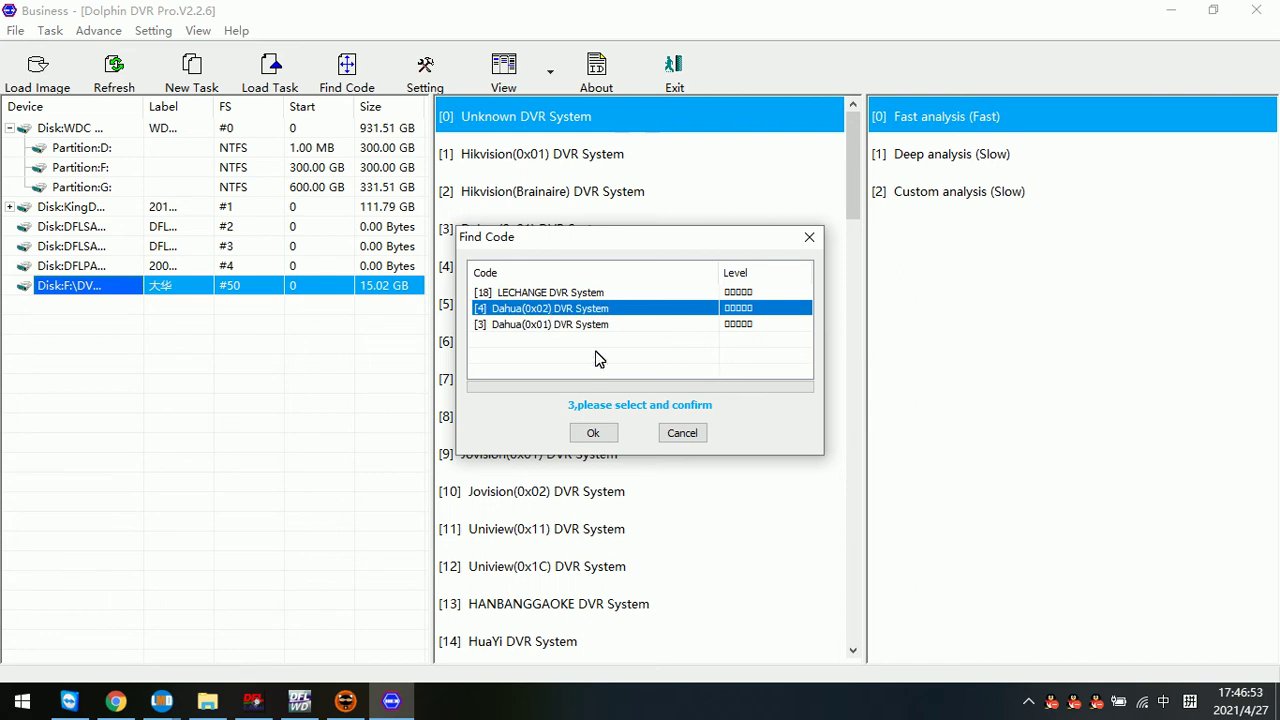
{"action": "left_click", "coordinate": [593, 436]}
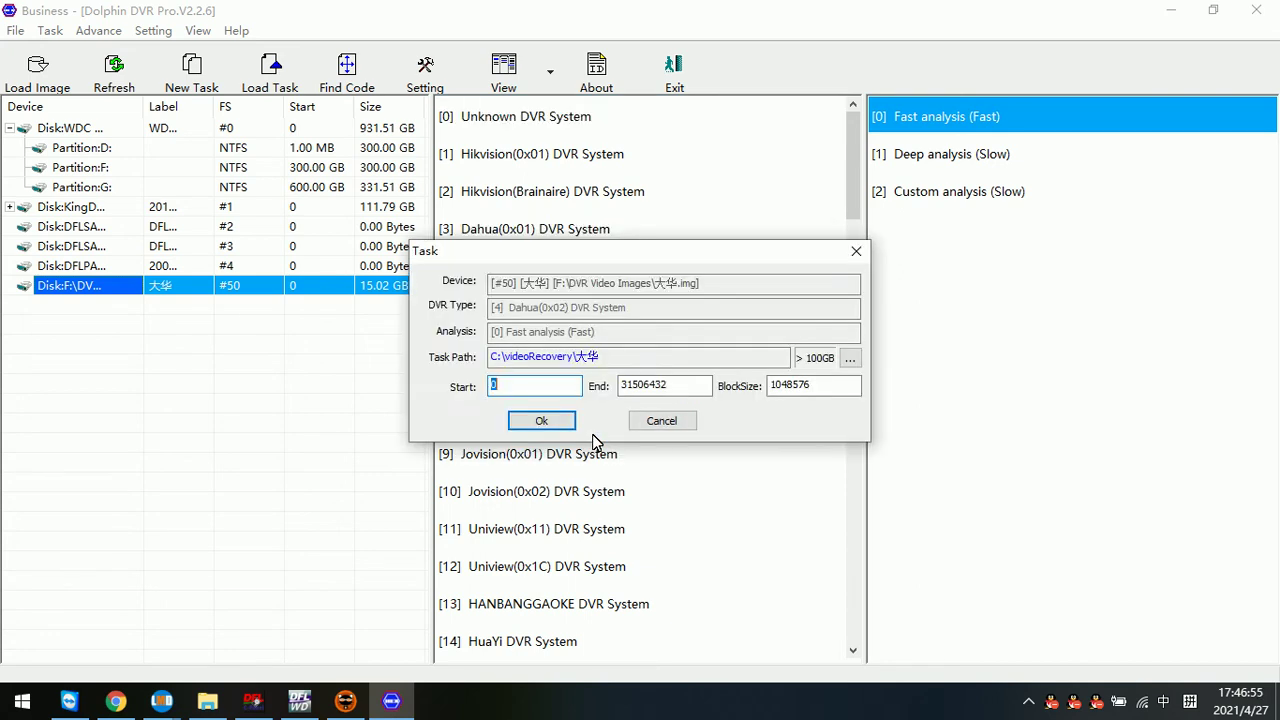
{"action": "left_click", "coordinate": [557, 428]}
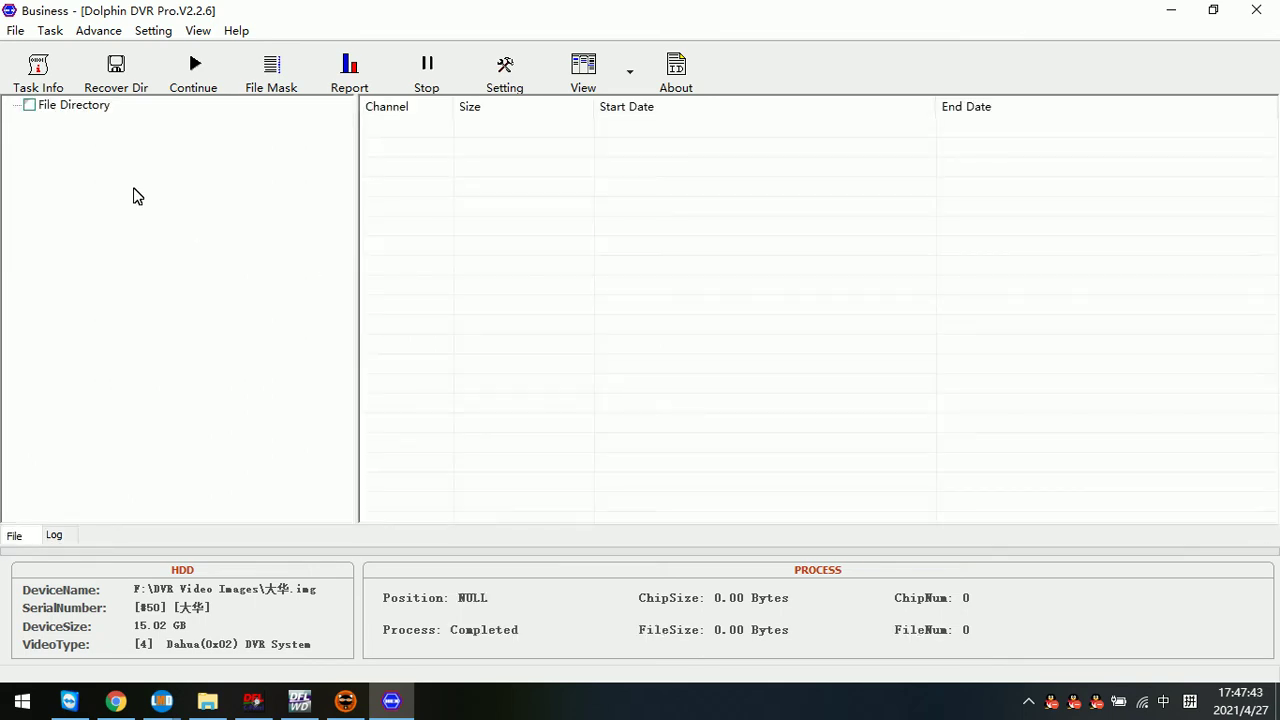
- Return to the device view and start a Custom analysis of the 大华 image as Dahua(0x02) DVR System
{"action": "left_click", "coordinate": [86, 105]}
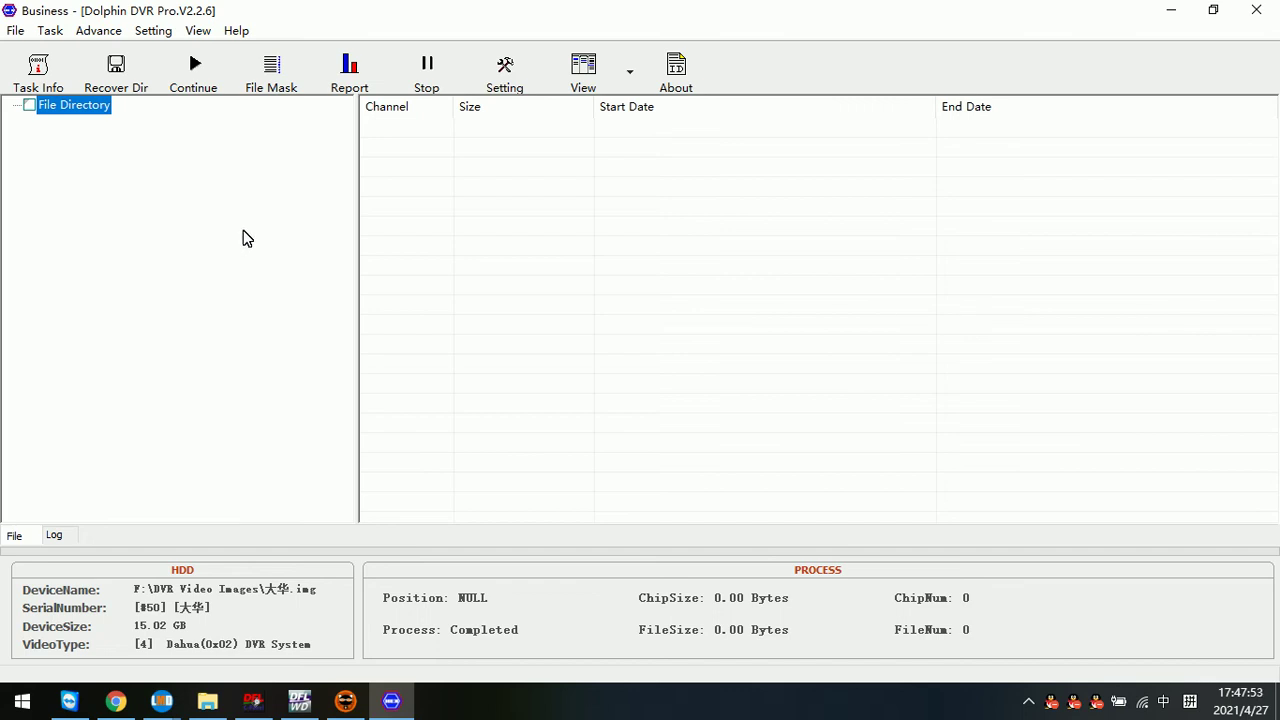
{"action": "left_click", "coordinate": [629, 73]}
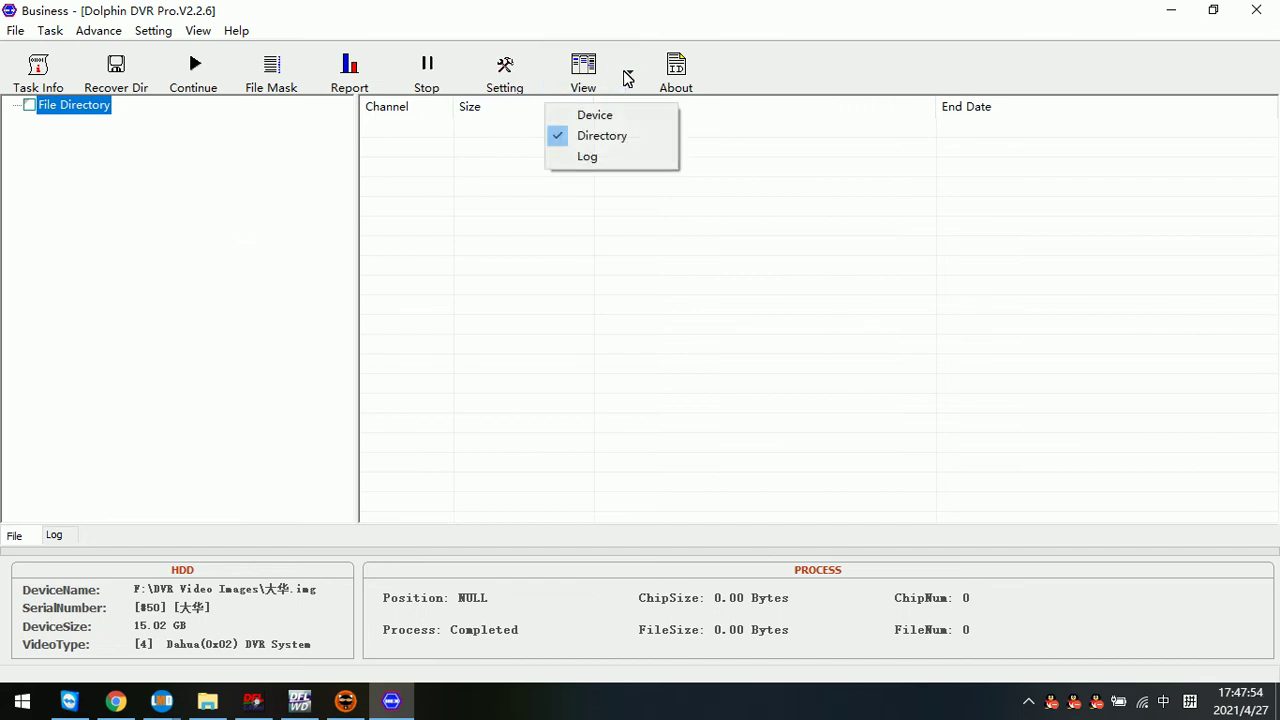
{"action": "left_click", "coordinate": [600, 116]}
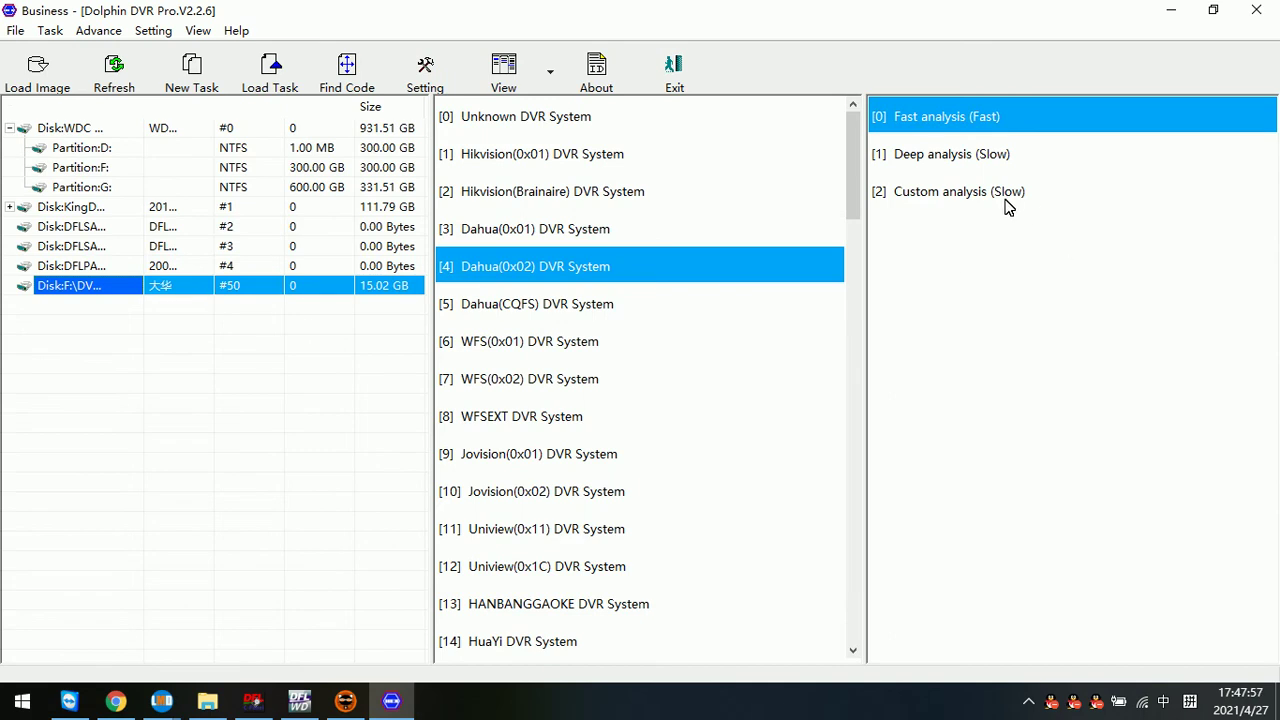
{"action": "left_click", "coordinate": [959, 194]}
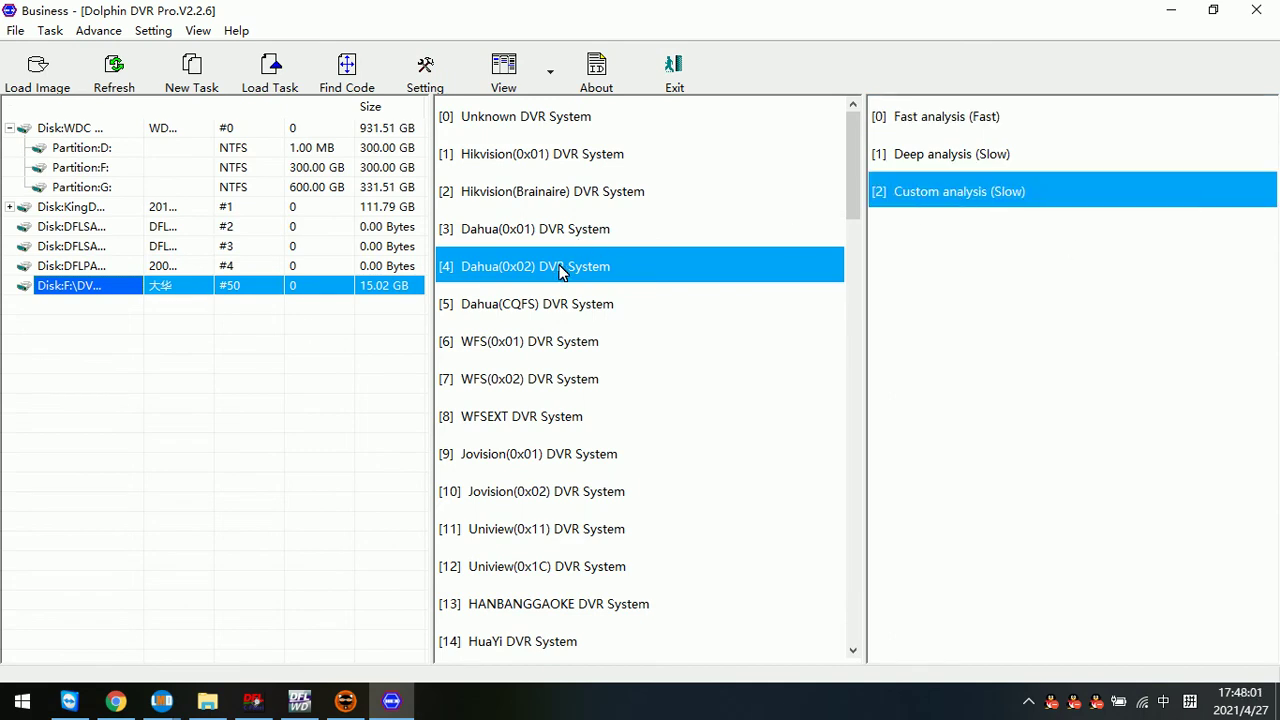
{"action": "double_click", "coordinate": [940, 194]}
{"action": "left_click", "coordinate": [532, 423]}
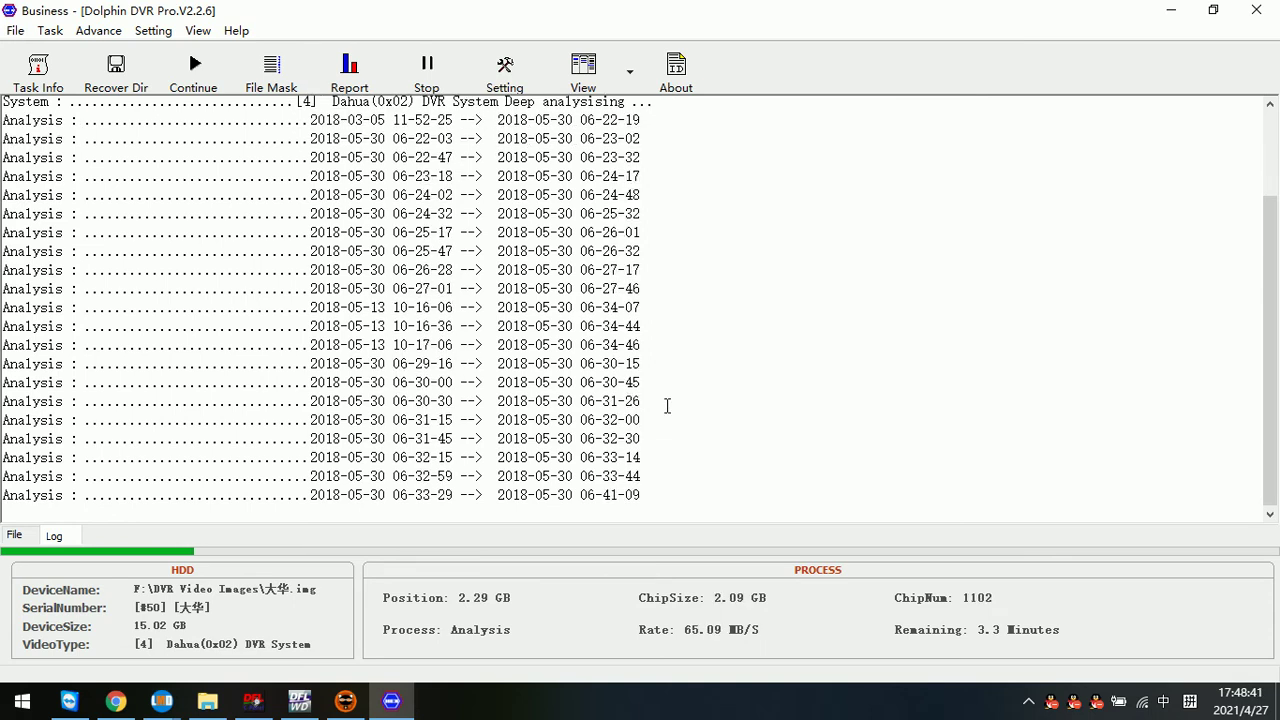
- Examine the log entries and the file view while the Custom analysis runs
{"action": "left_click_drag", "start_coordinate": [675, 499], "coordinate": [10, 212]}
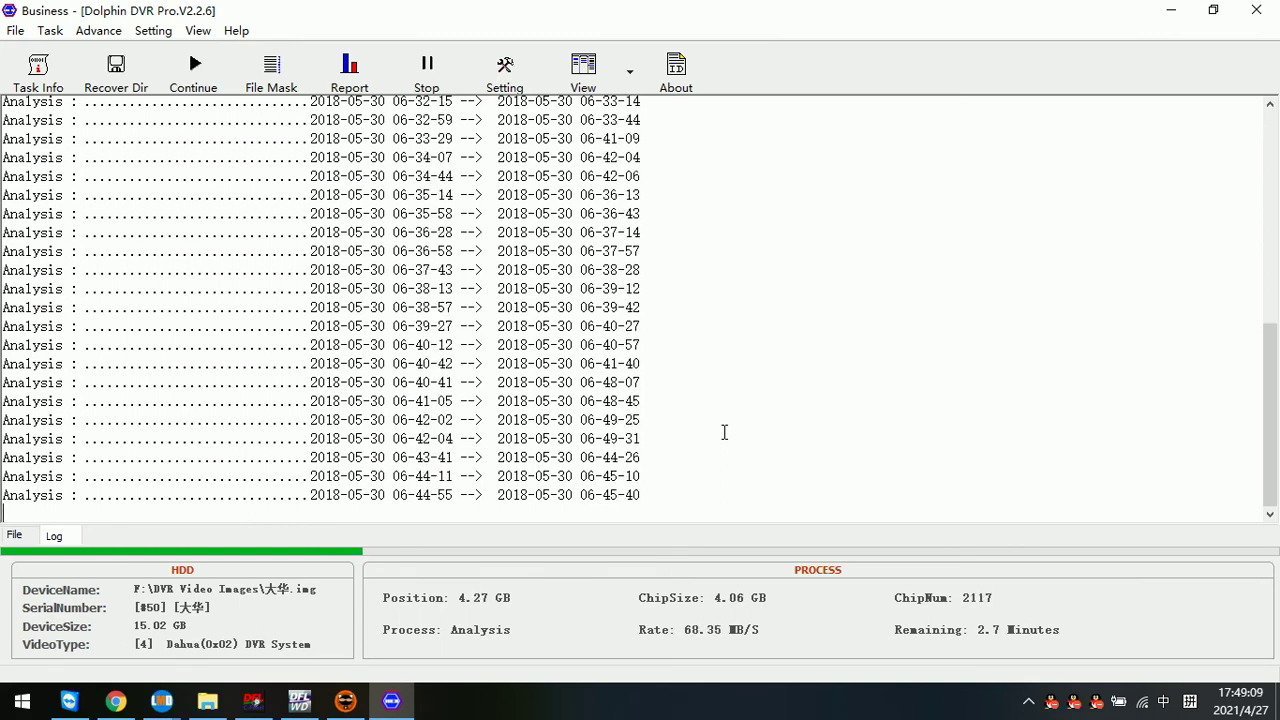
{"action": "left_click", "coordinate": [14, 537]}
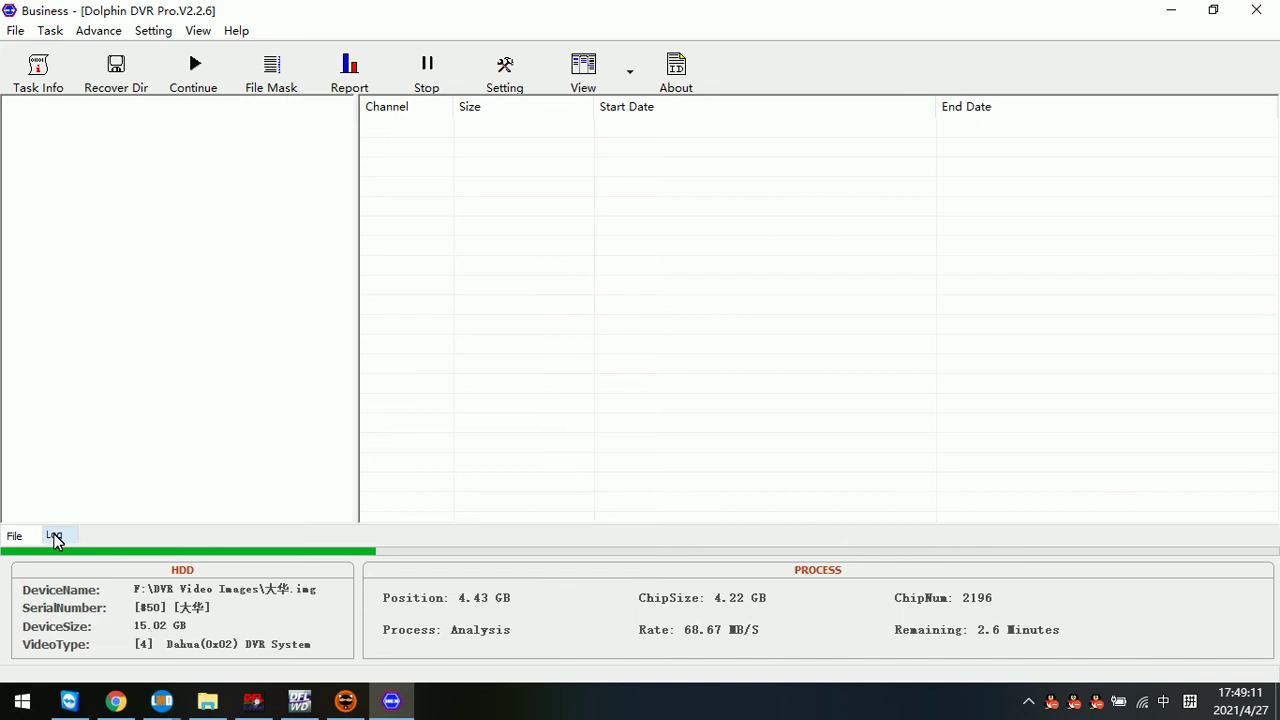
{"action": "left_click", "coordinate": [55, 537]}
{"action": "left_click", "coordinate": [14, 537]}
{"action": "left_click", "coordinate": [62, 536]}
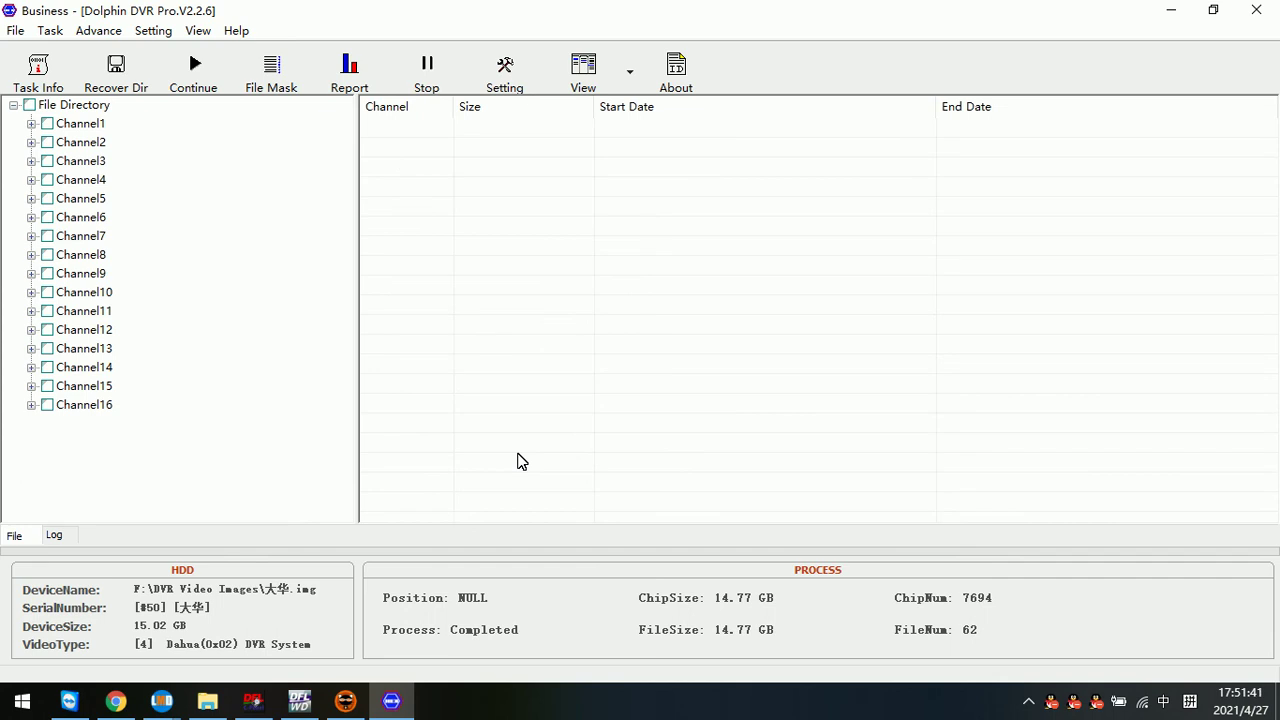
- Expand Channel1 and review the recordings listed under each of its dates, finishing on 2018-05-30
{"action": "left_click", "coordinate": [91, 128]}
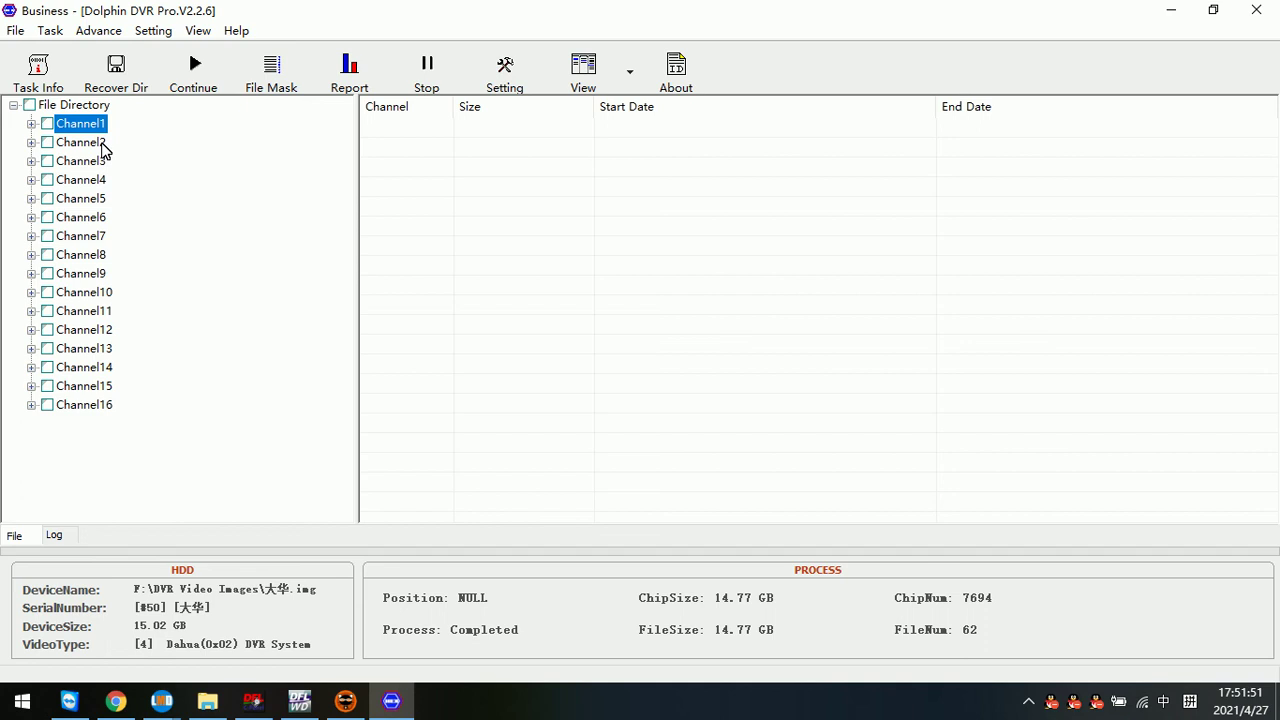
{"action": "double_click", "coordinate": [90, 127]}
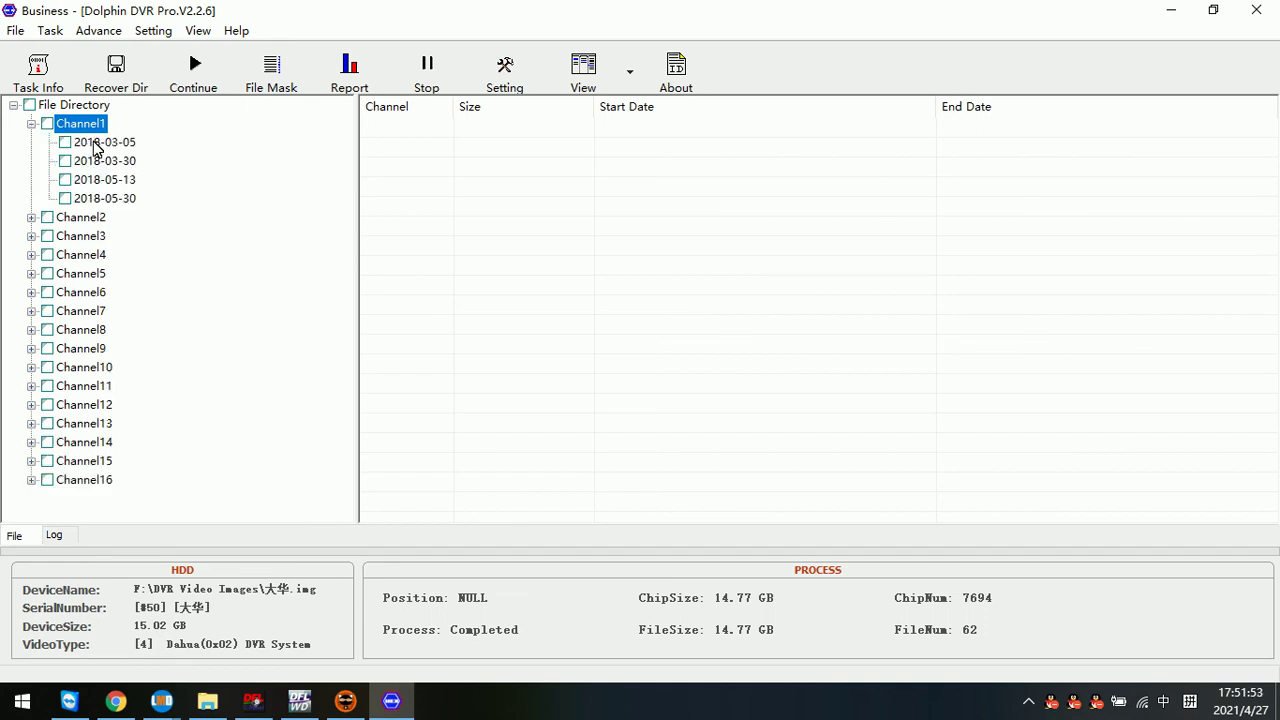
{"action": "left_click", "coordinate": [110, 143]}
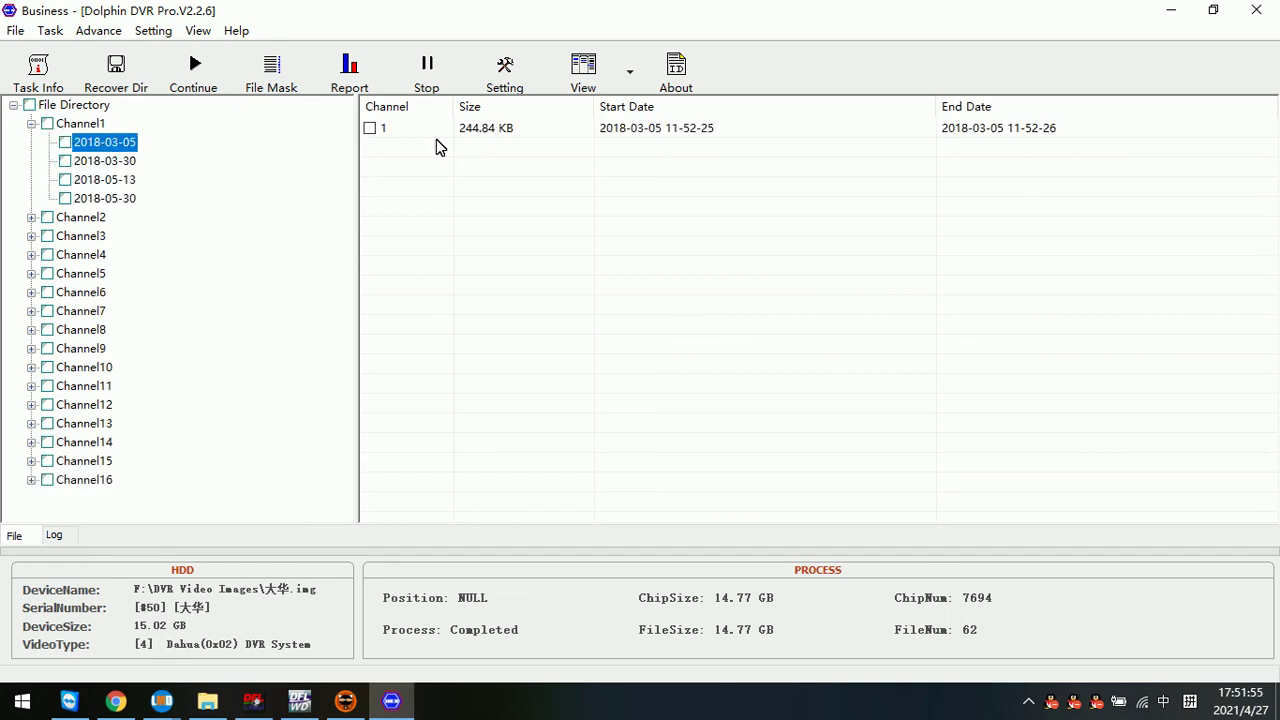
{"action": "left_click", "coordinate": [112, 163]}
{"action": "left_click", "coordinate": [115, 182]}
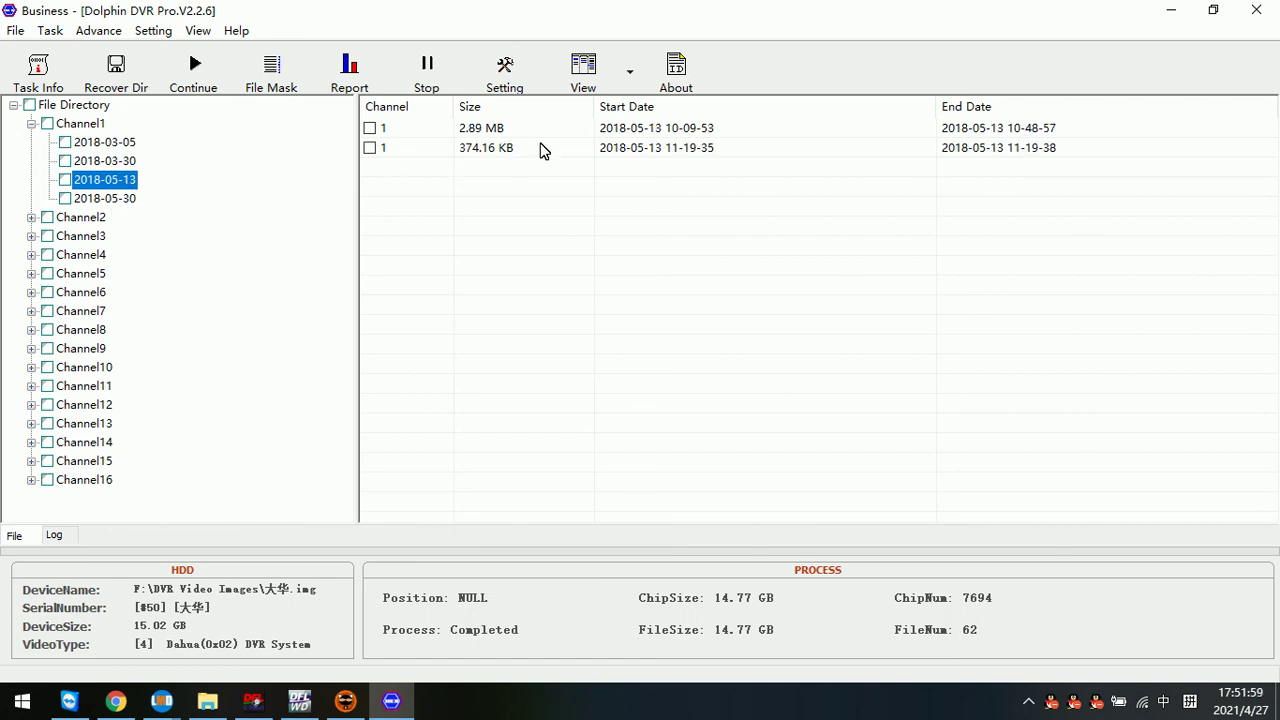
{"action": "left_click", "coordinate": [118, 202]}
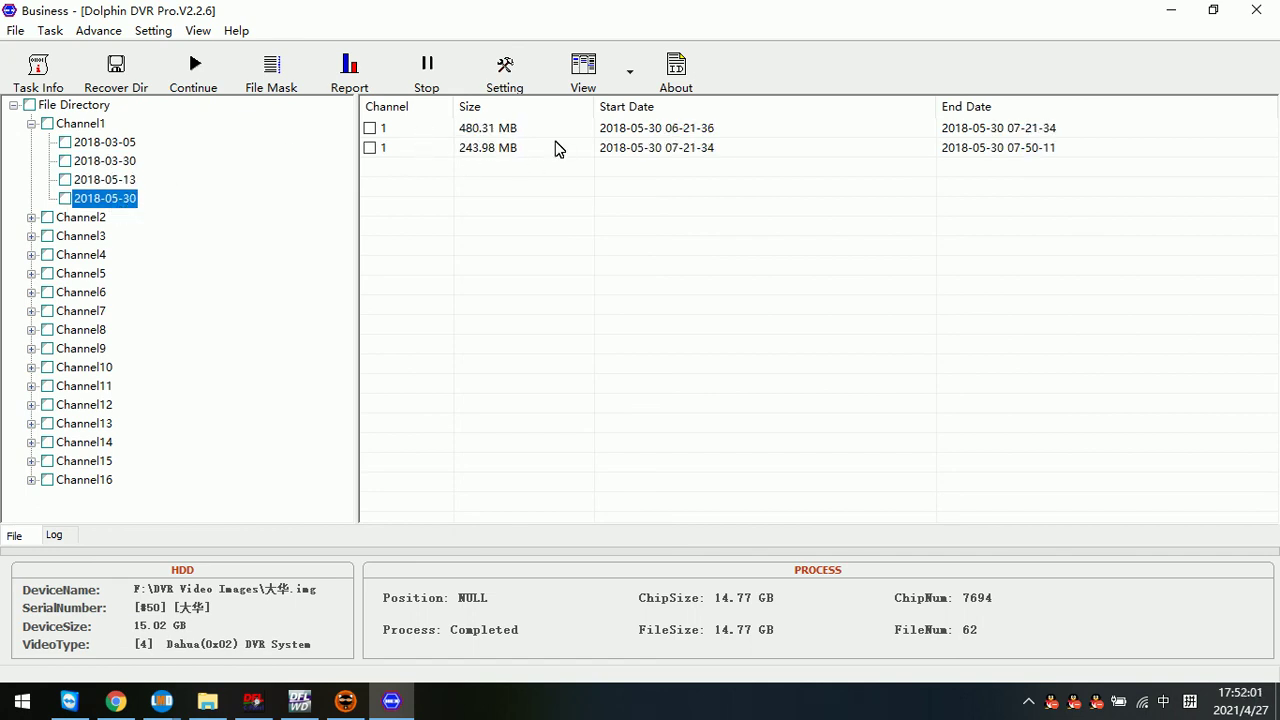
- Preview the 2018-05-30 recording that starts at 06-21-36, mark it for recovery, and stop the preview
{"action": "double_click", "coordinate": [507, 131]}
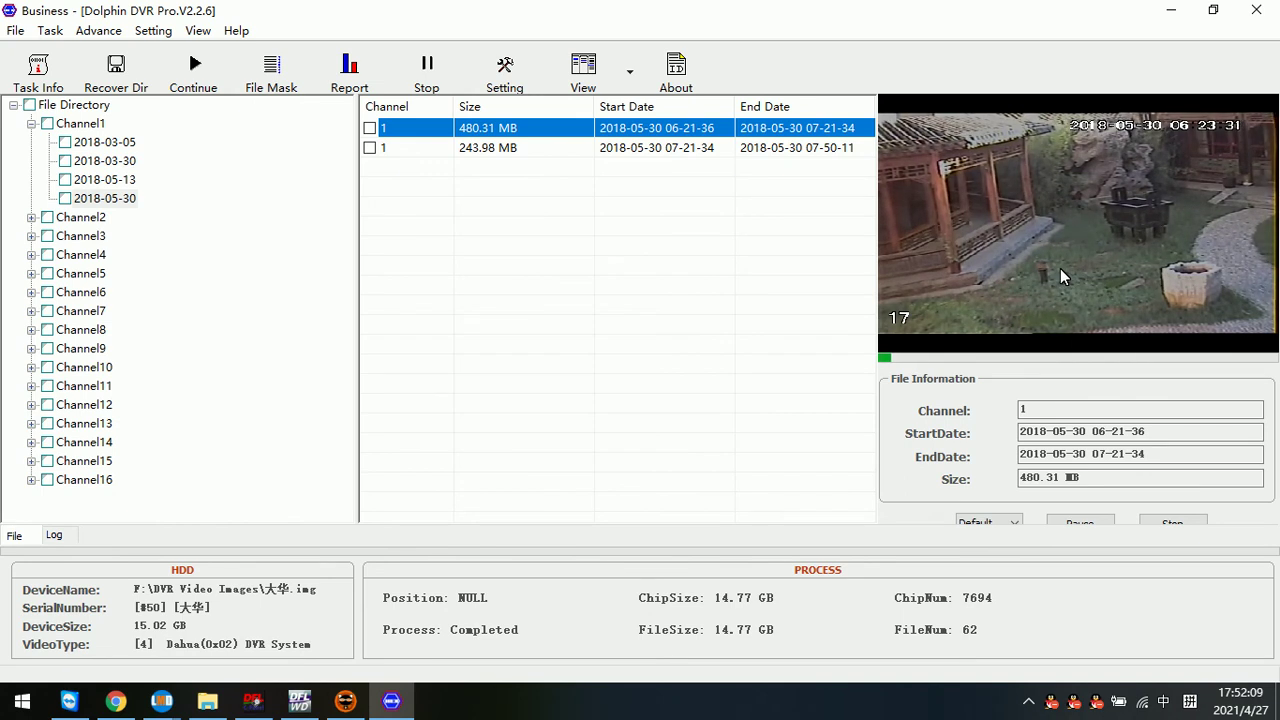
{"action": "left_click", "coordinate": [369, 129]}
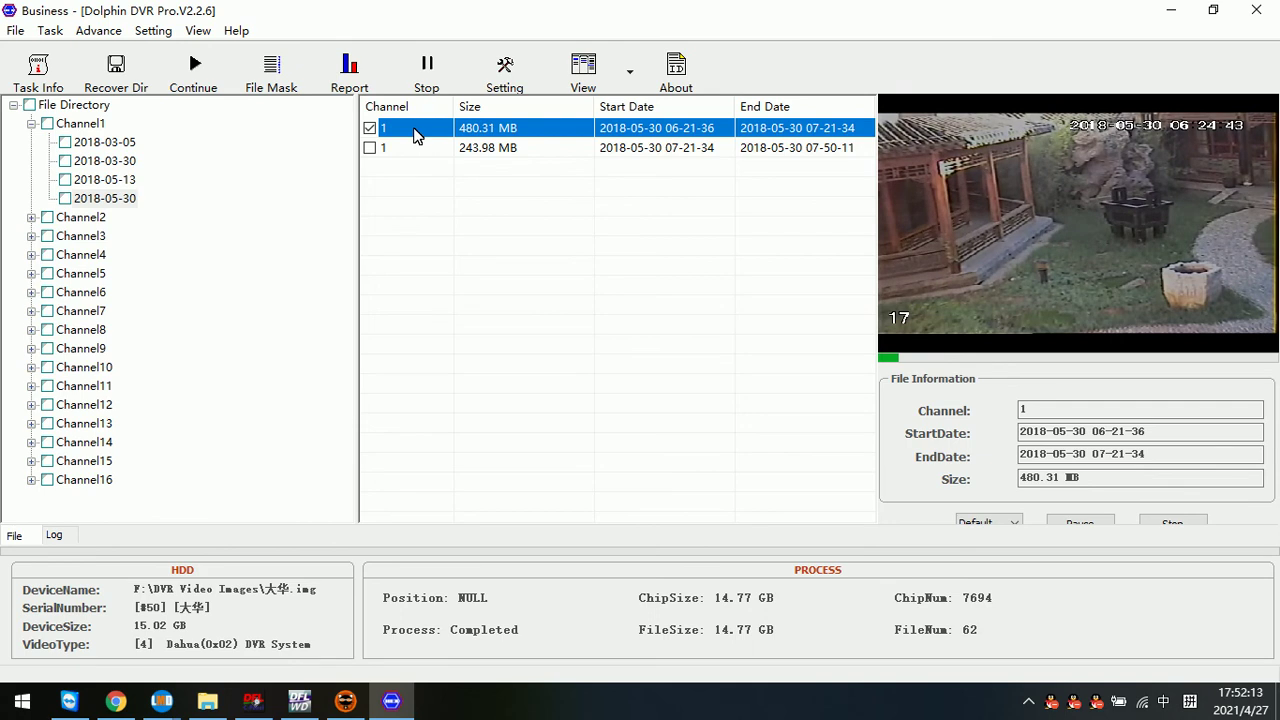
{"action": "right_click", "coordinate": [416, 134]}
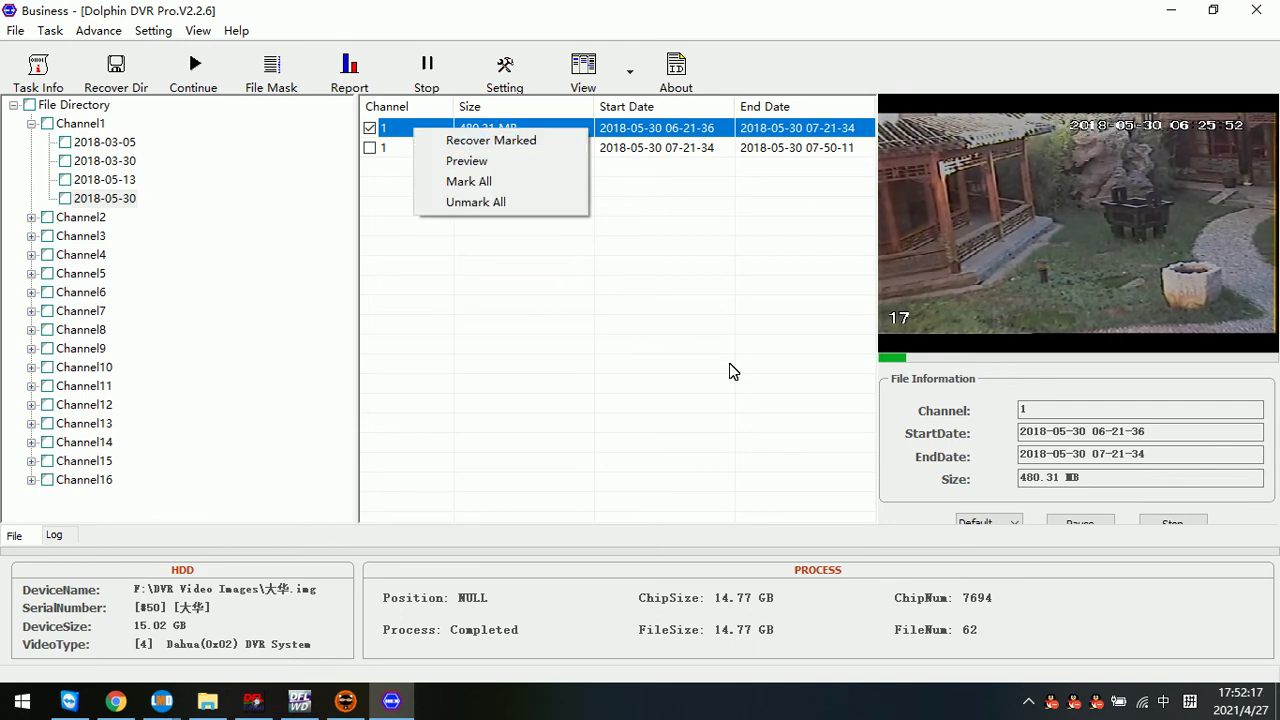
{"action": "left_click", "coordinate": [831, 346]}
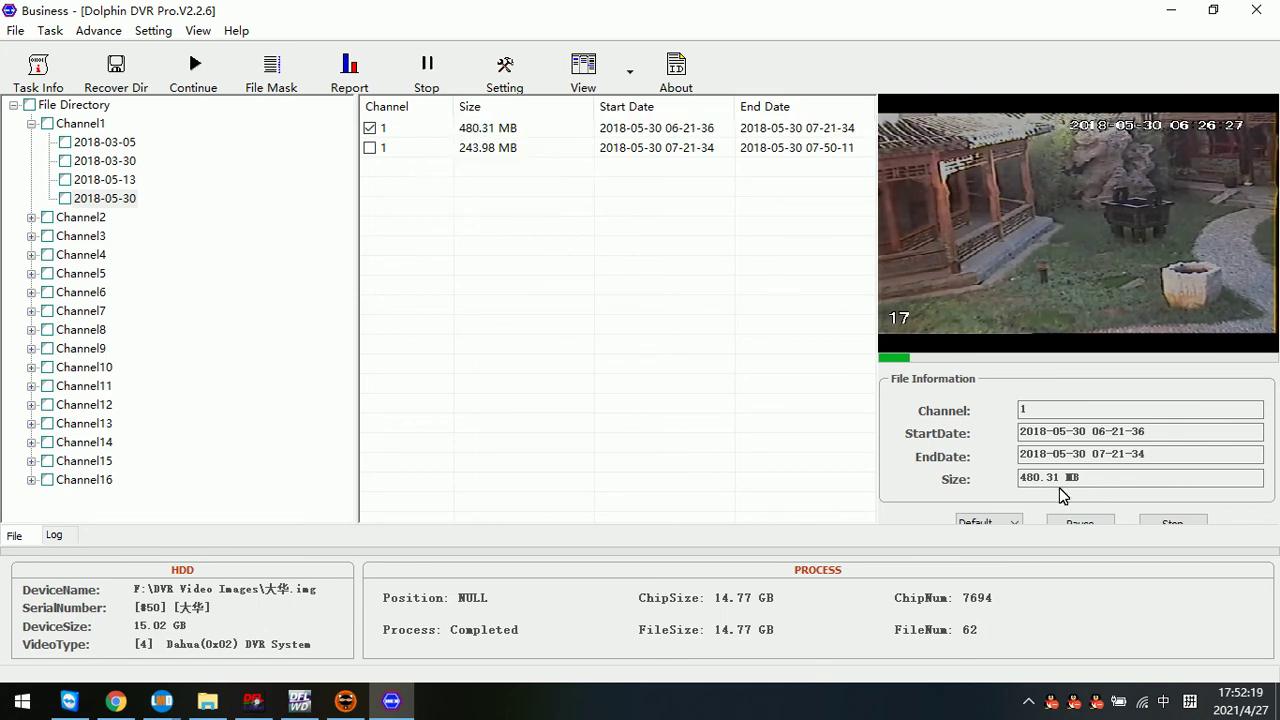
{"action": "left_click", "coordinate": [1180, 522]}
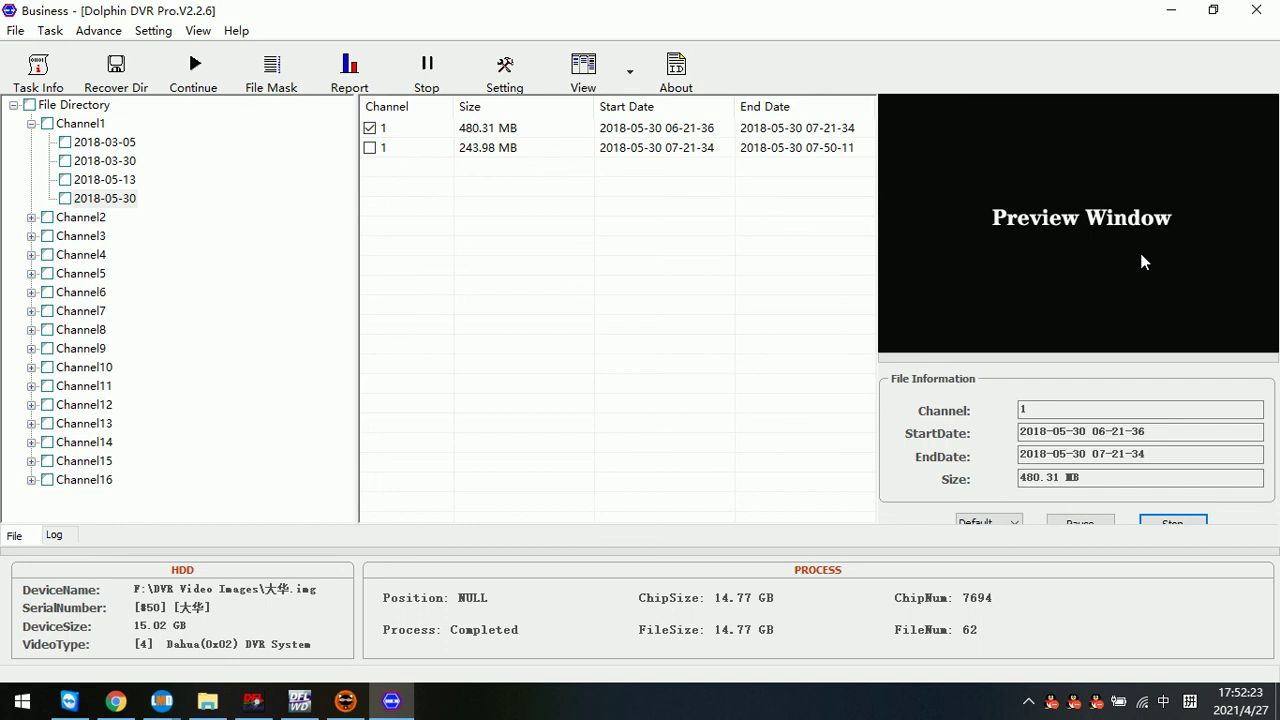
- Recover the marked recording to the Desktop with the skip option for existing files, and check the recovery entries in the log
{"action": "right_click", "coordinate": [458, 129]}
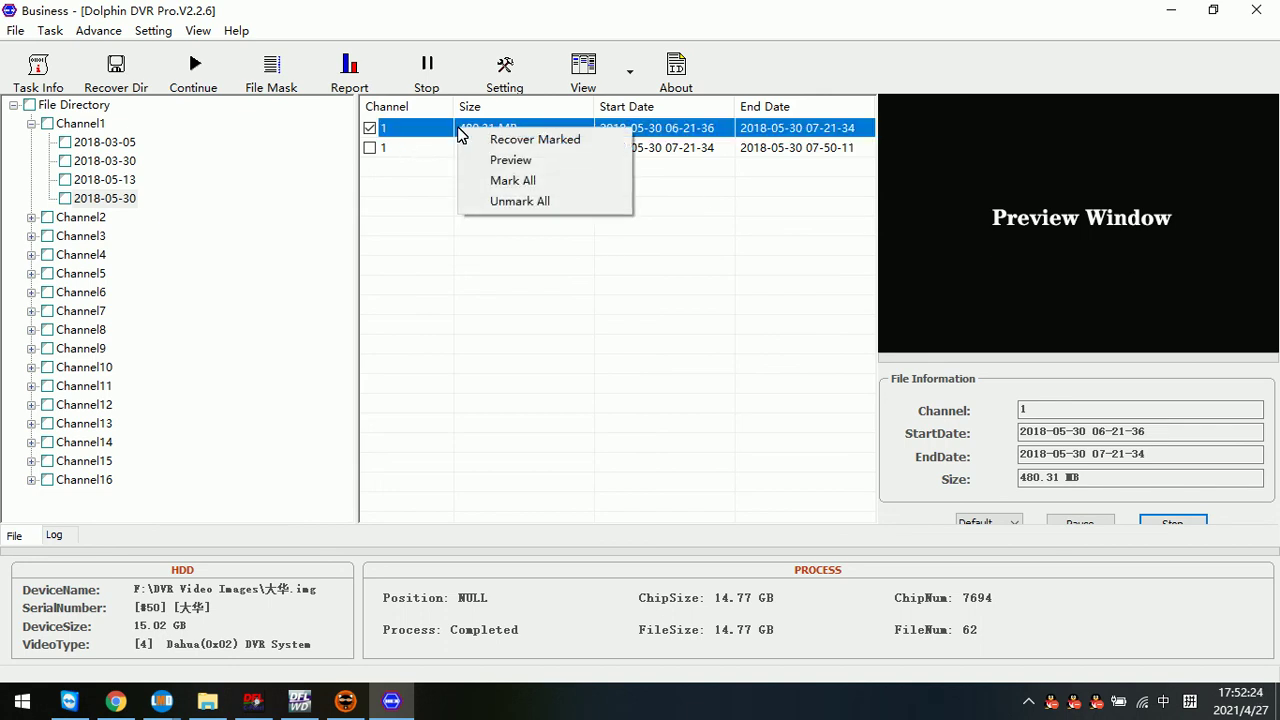
{"action": "left_click", "coordinate": [553, 141]}
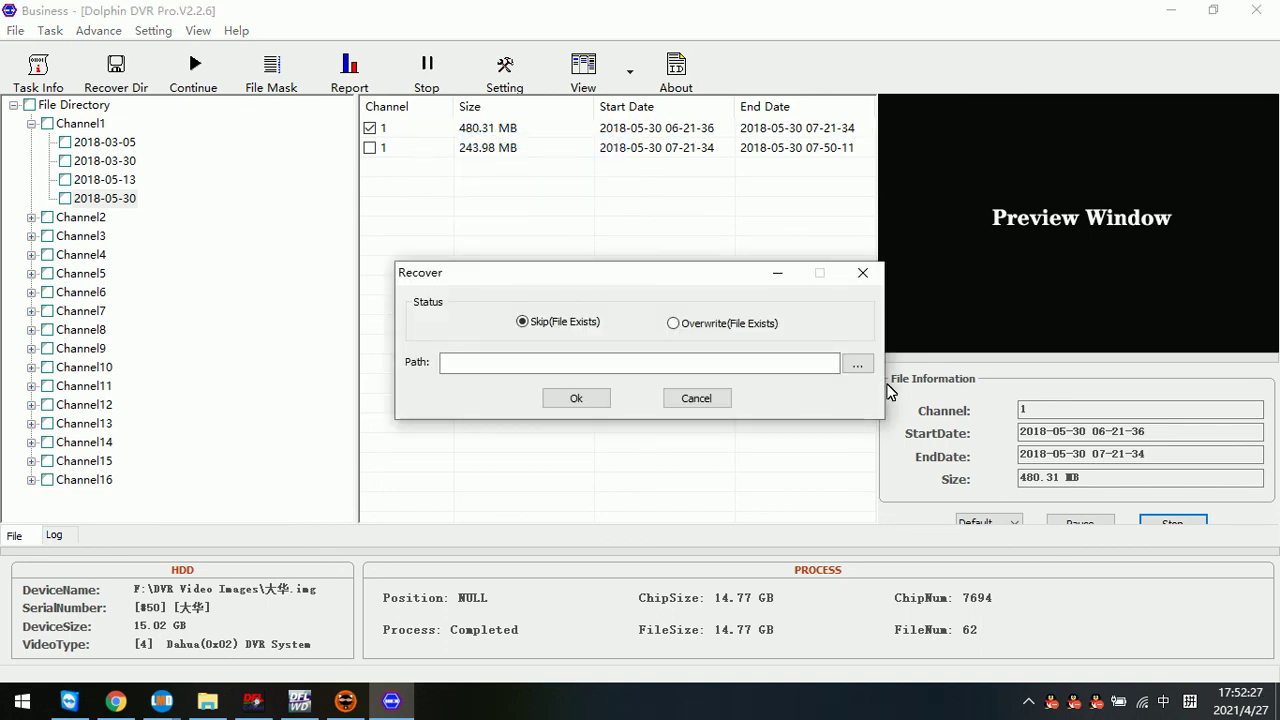
{"action": "left_click", "coordinate": [857, 364]}
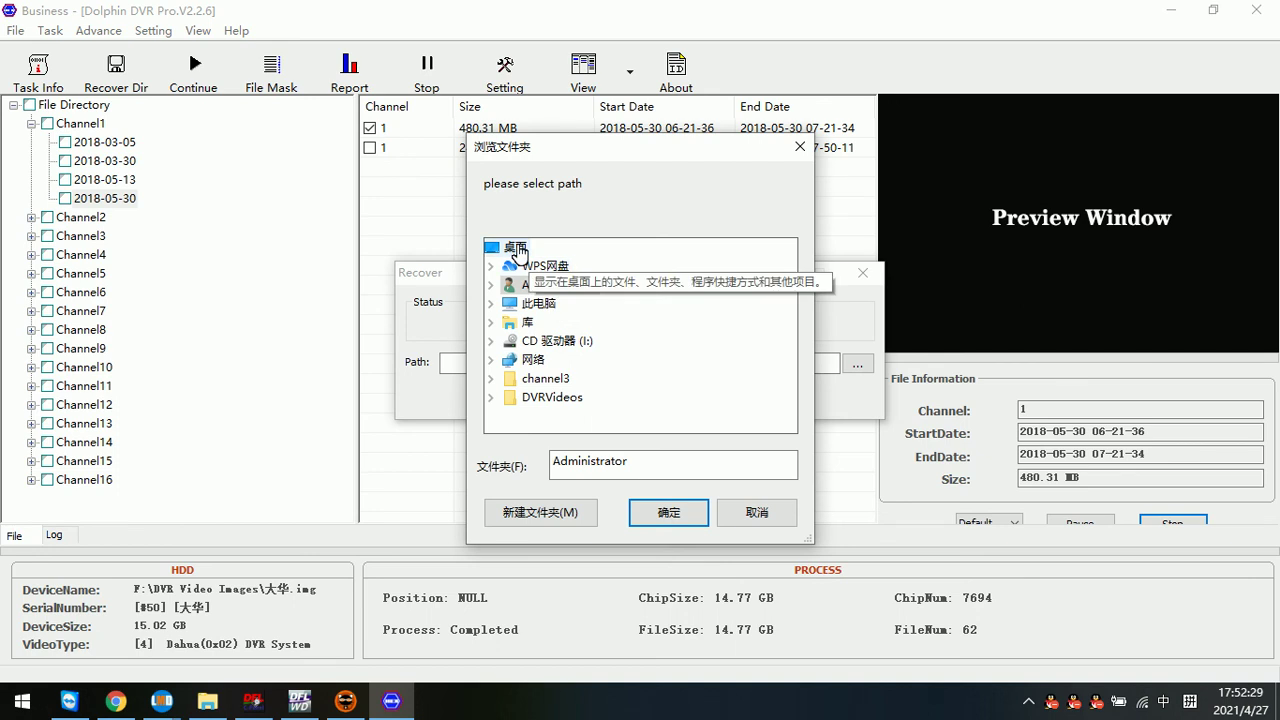
{"action": "left_click", "coordinate": [518, 250]}
{"action": "left_click", "coordinate": [667, 513]}
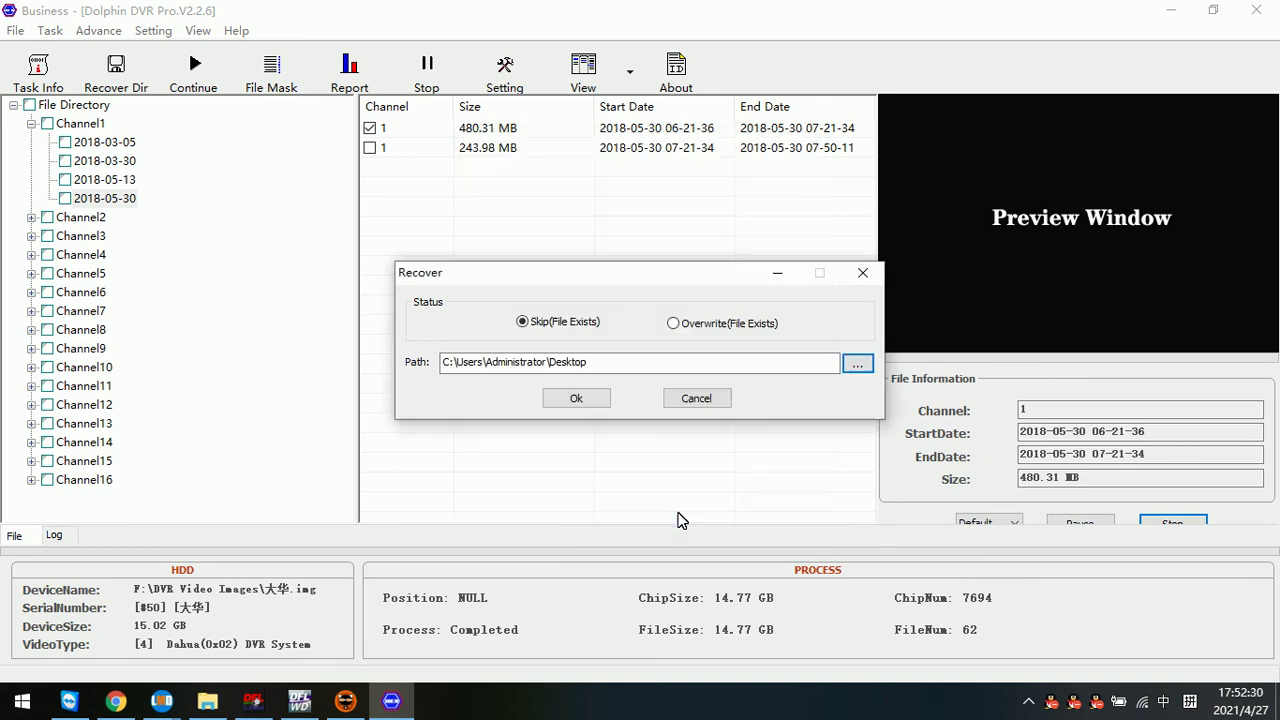
{"action": "left_click", "coordinate": [577, 398]}
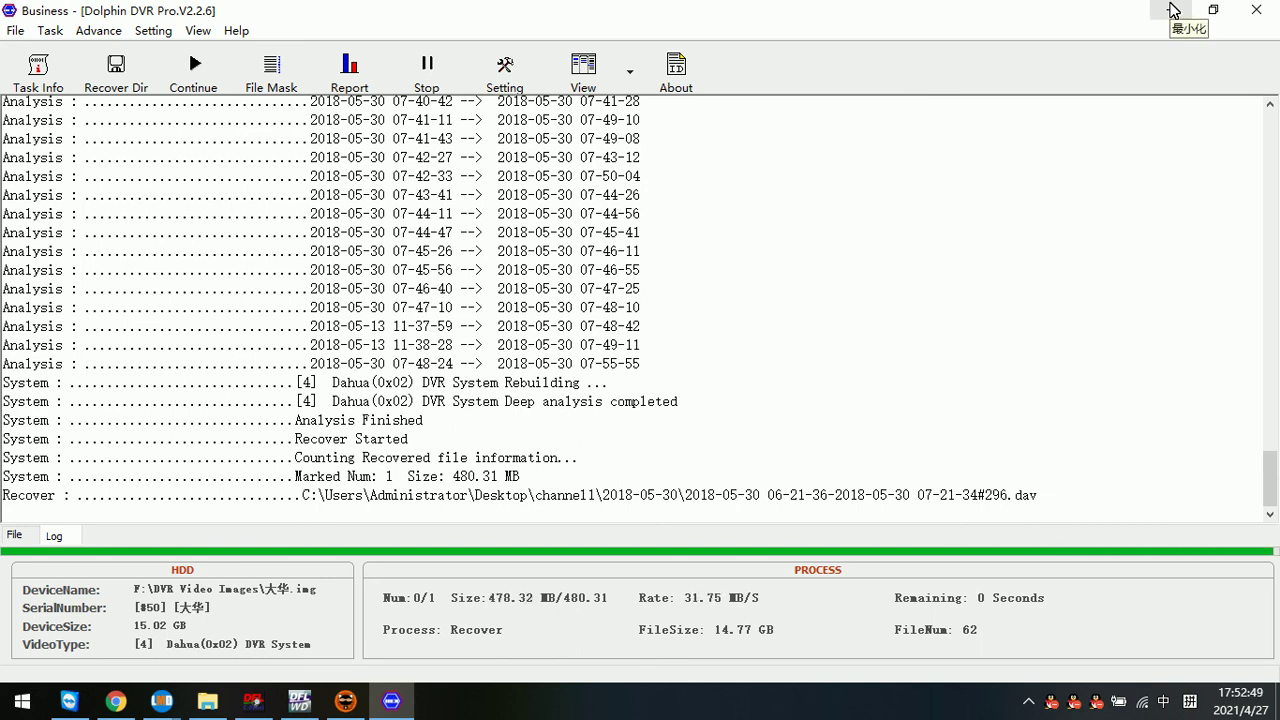
{"action": "left_click_drag", "start_coordinate": [472, 505], "coordinate": [221, 475]}
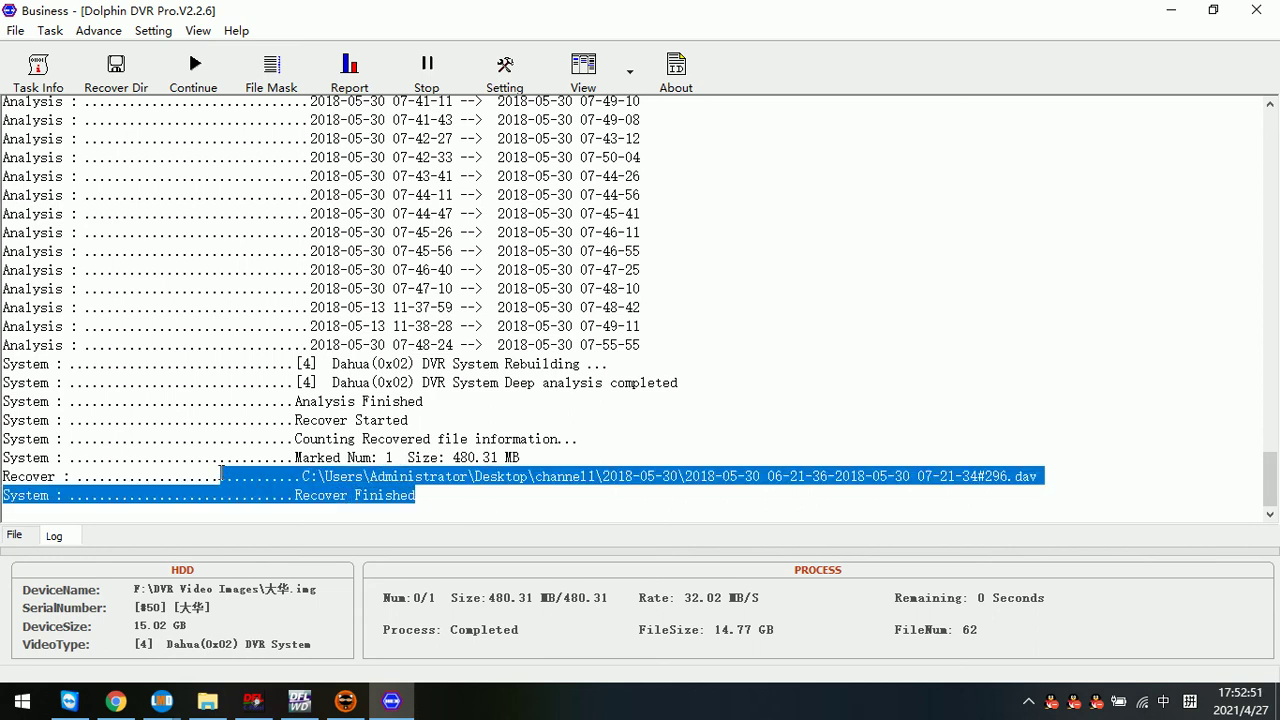
{"action": "left_click", "coordinate": [958, 374]}
- Minimize the recovery program and open the 2018-05-30 subfolder of the channel1 folder on the desktop
{"action": "left_click", "coordinate": [1171, 10]}
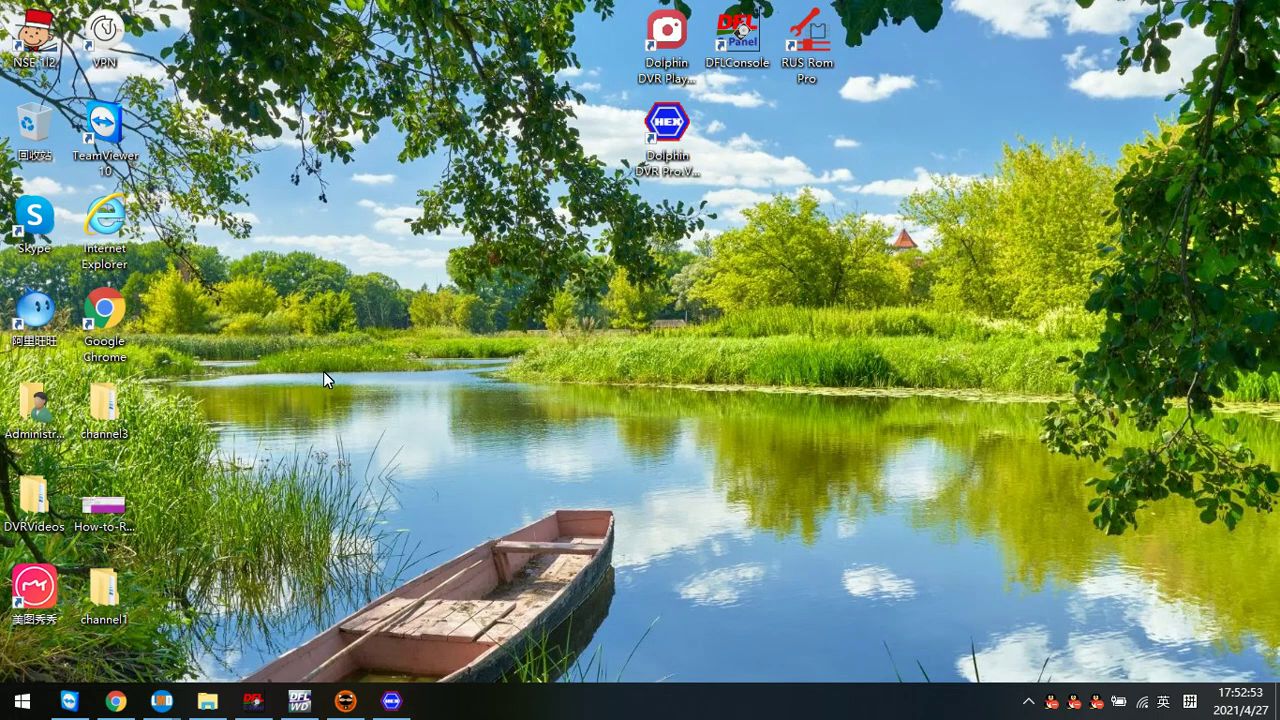
{"action": "double_click", "coordinate": [113, 594]}
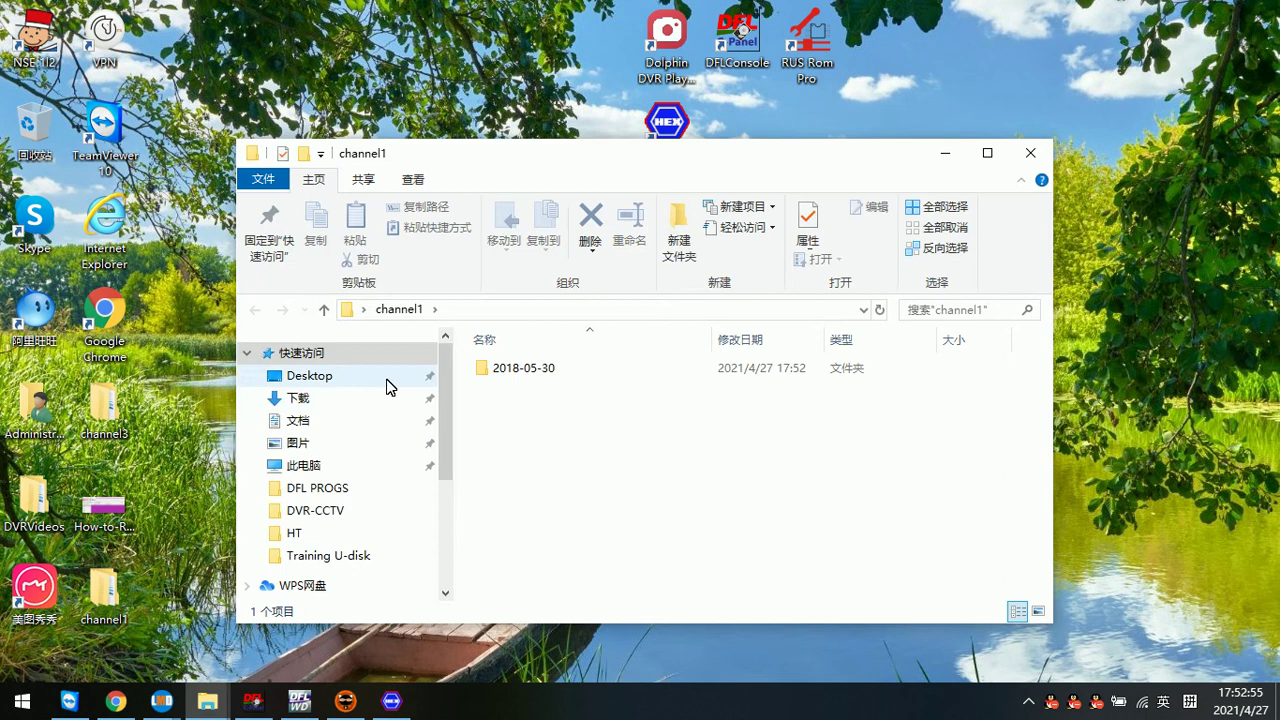
{"action": "left_click", "coordinate": [548, 376]}
{"action": "double_click", "coordinate": [547, 375]}
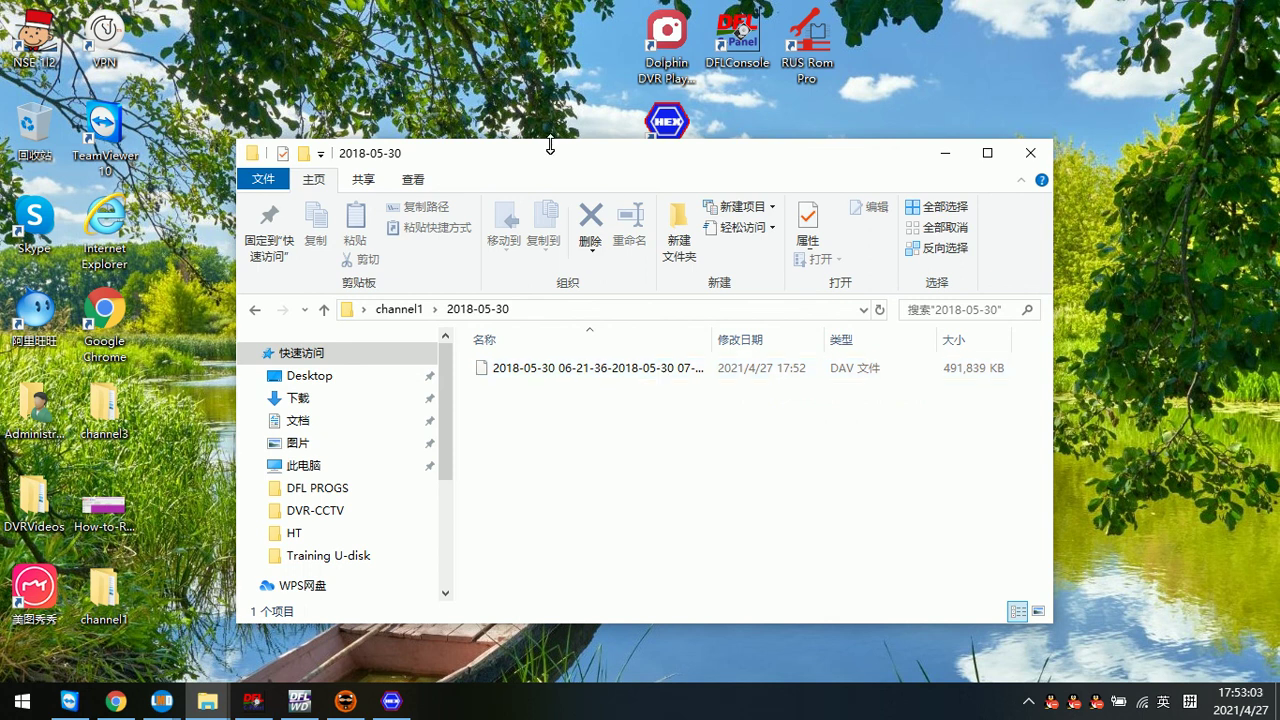
- Launch Dolphin DVR Player from the desktop and bring up its dialog for selecting a video
{"action": "left_click", "coordinate": [668, 42]}
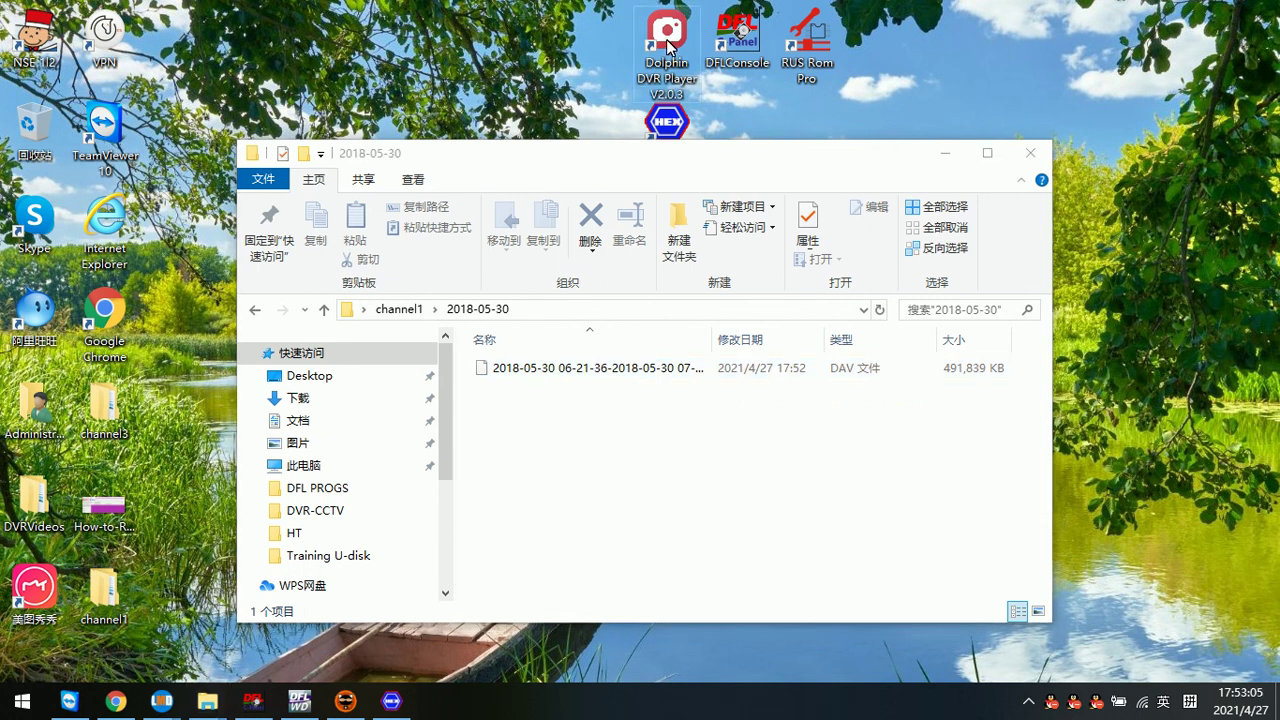
{"action": "double_click", "coordinate": [668, 42]}
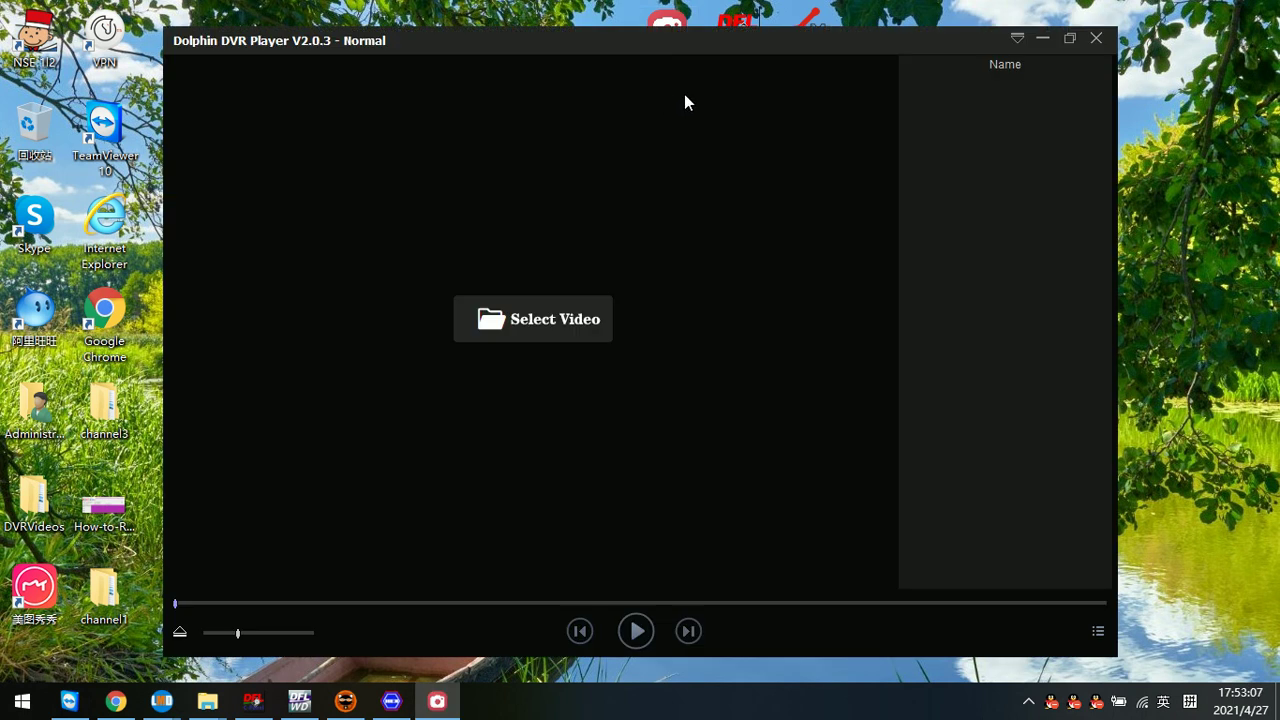
{"action": "left_click", "coordinate": [523, 323]}
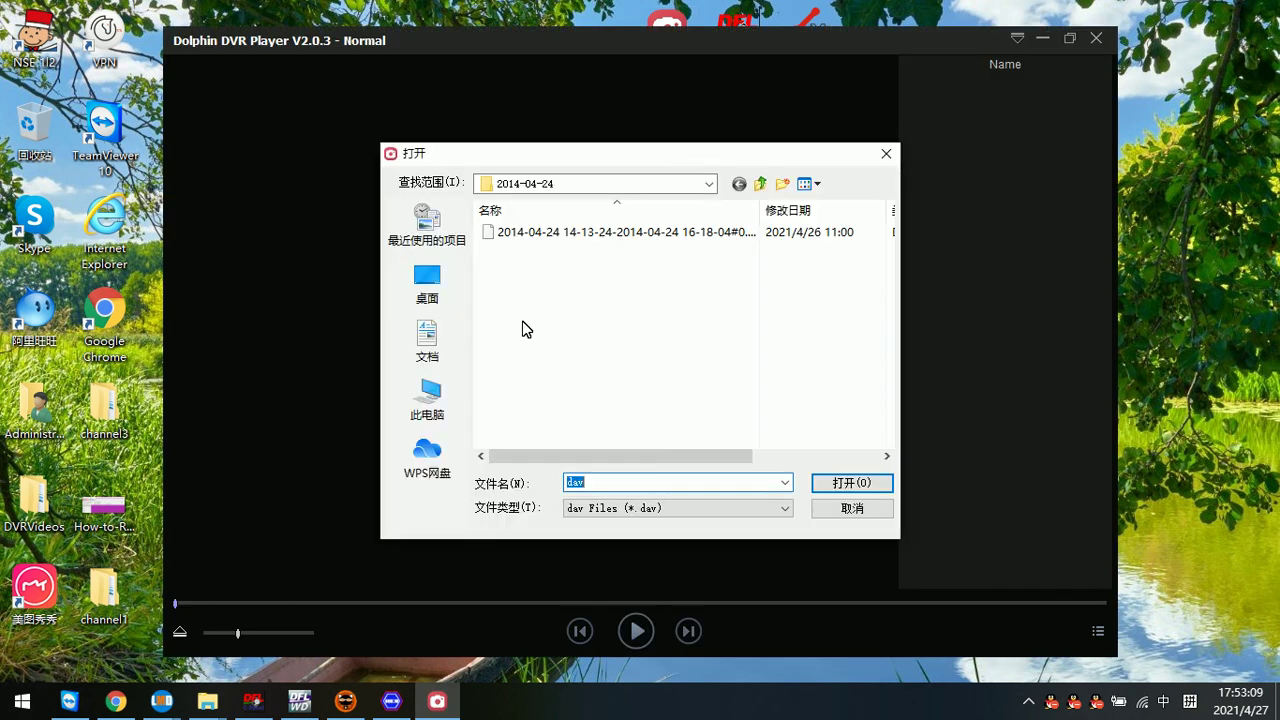
- Play the recovered 06-21-36 DAV recording from the 2018-05-30 subfolder of the desktop's channel1 folder, and raise the playback volume
{"action": "left_click", "coordinate": [440, 300]}
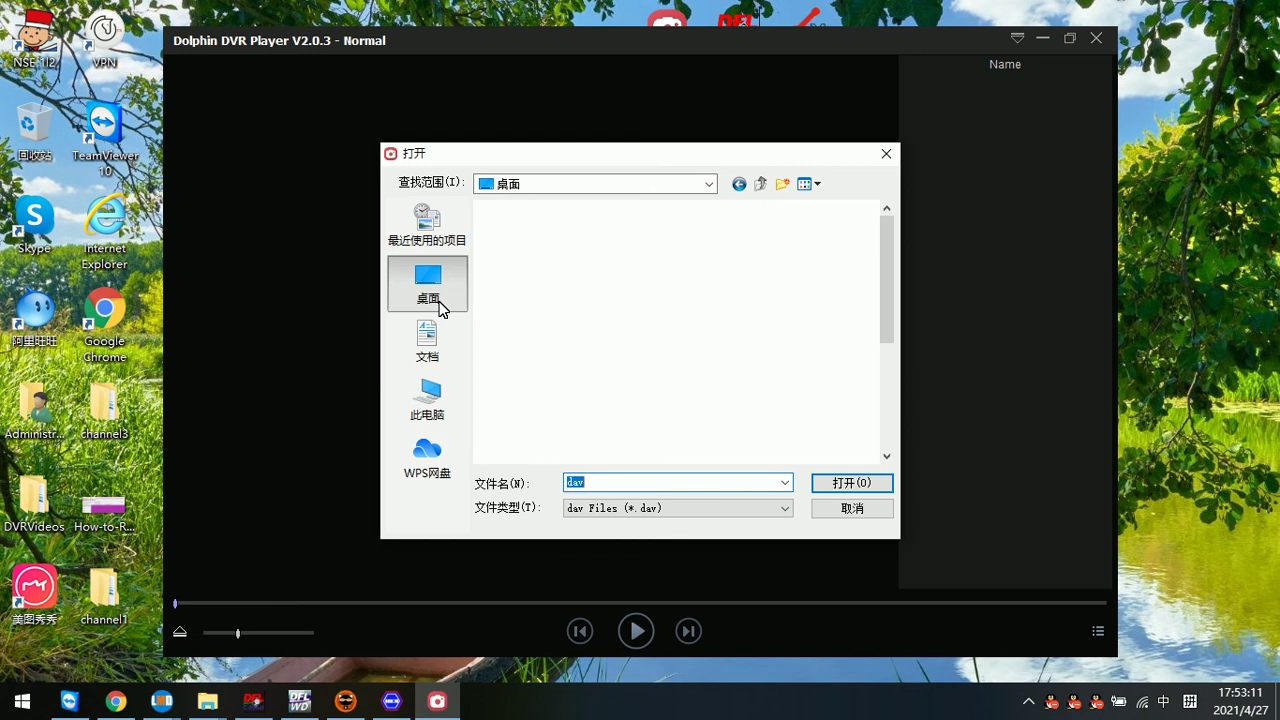
{"action": "scroll", "coordinate": [659, 452], "scroll_direction": "down", "scroll_amount": 1}
{"action": "double_click", "coordinate": [581, 345]}
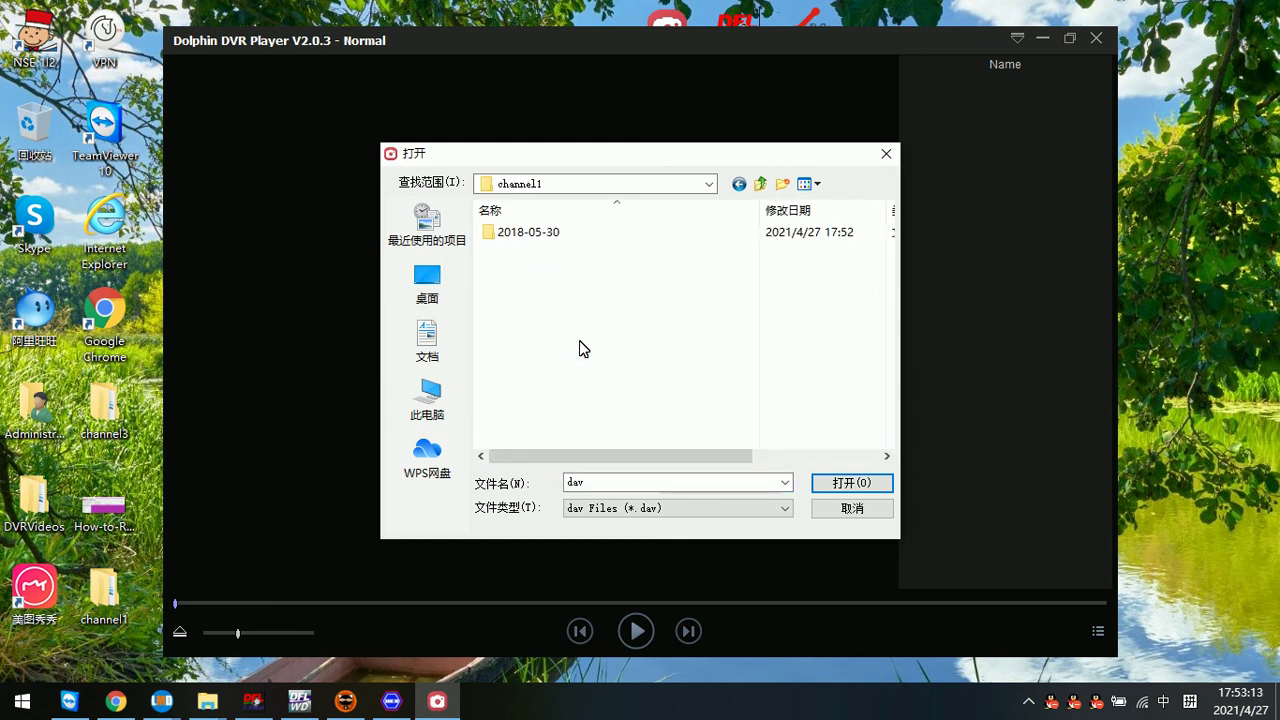
{"action": "left_click", "coordinate": [535, 236]}
{"action": "double_click", "coordinate": [535, 236]}
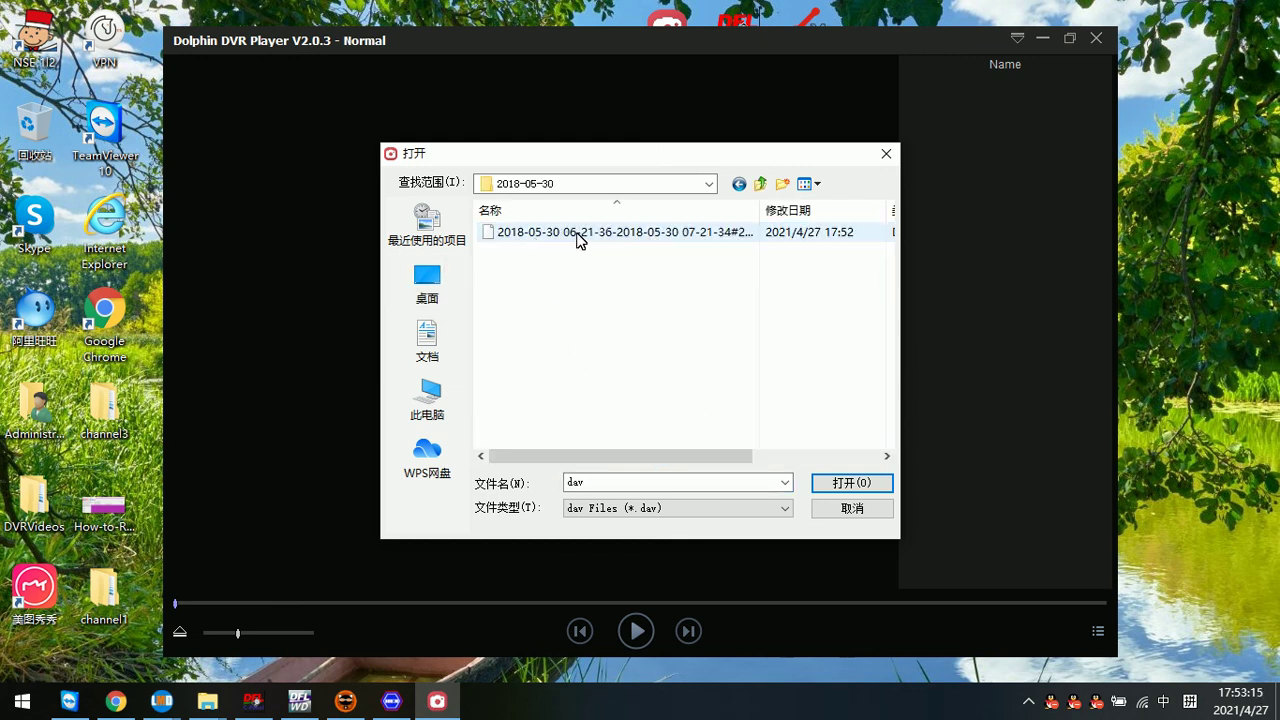
{"action": "double_click", "coordinate": [578, 240]}
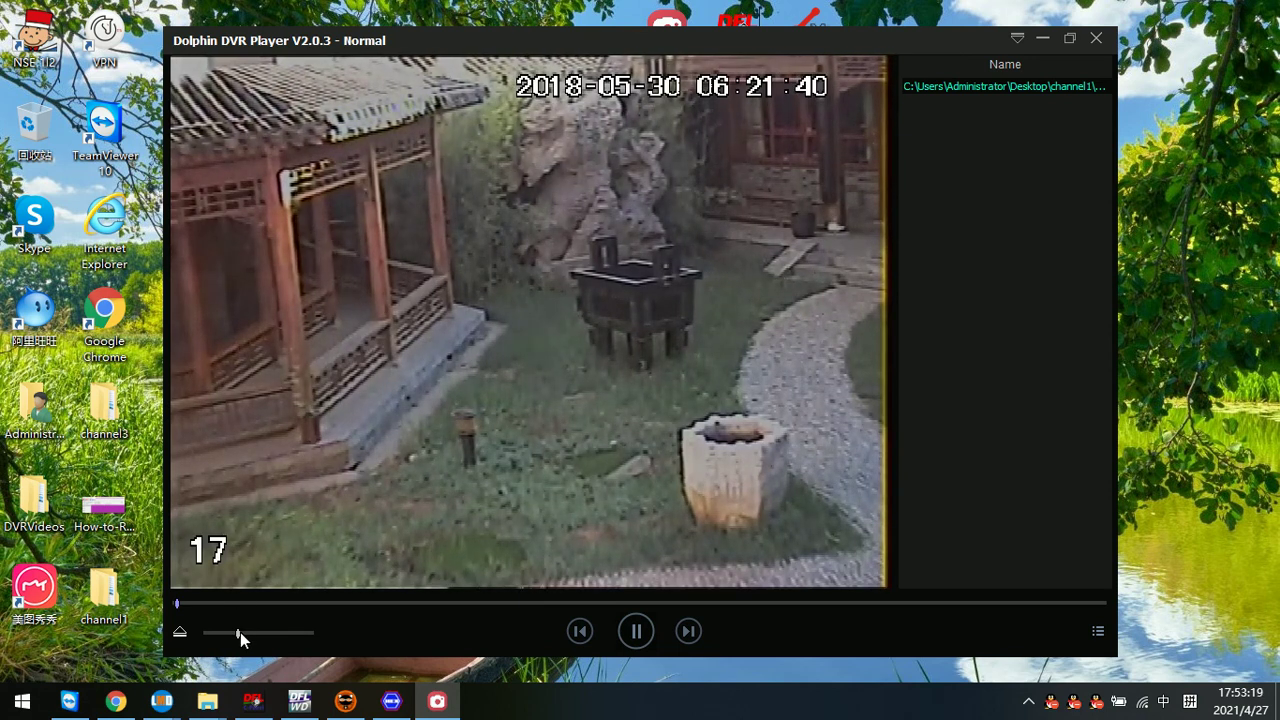
{"action": "left_click_drag", "start_coordinate": [243, 632], "coordinate": [278, 633]}
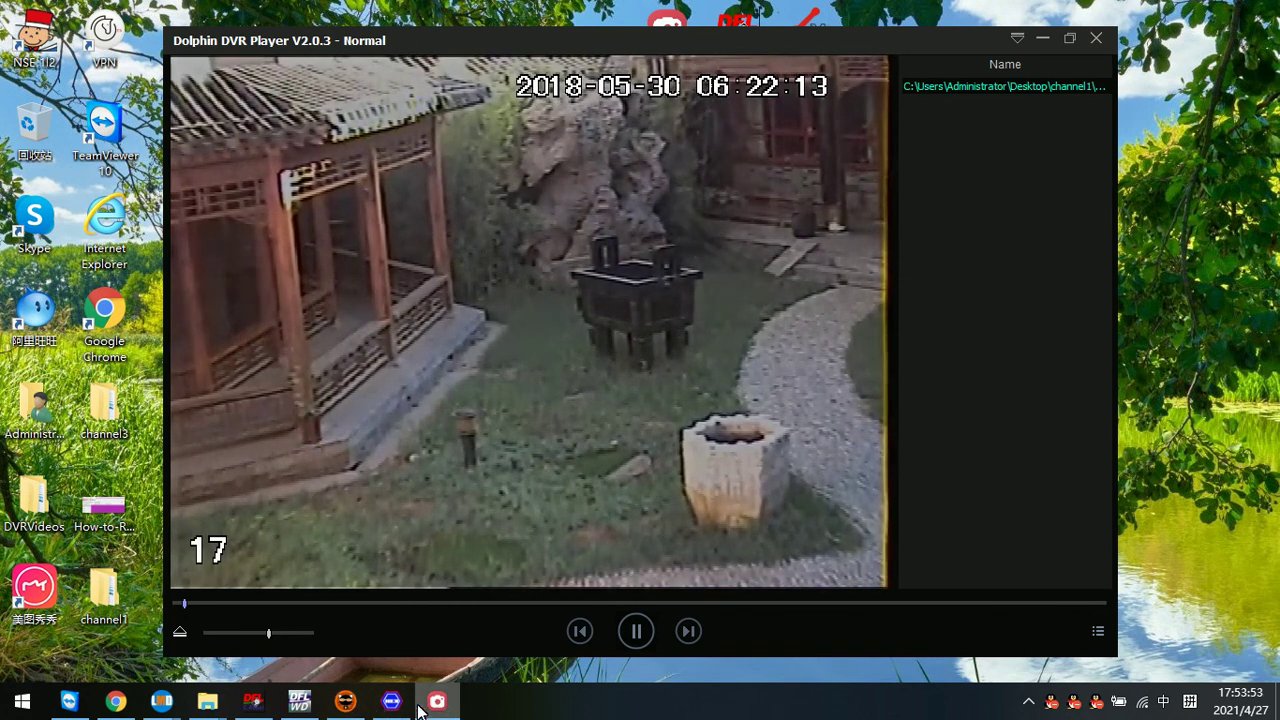
- Switch back to Dolphin DVR Pro and review the log's fast and deep analysis entries from the beginning
{"action": "left_click", "coordinate": [391, 701]}
{"action": "scroll", "coordinate": [466, 432], "scroll_direction": "up", "scroll_amount": 15}
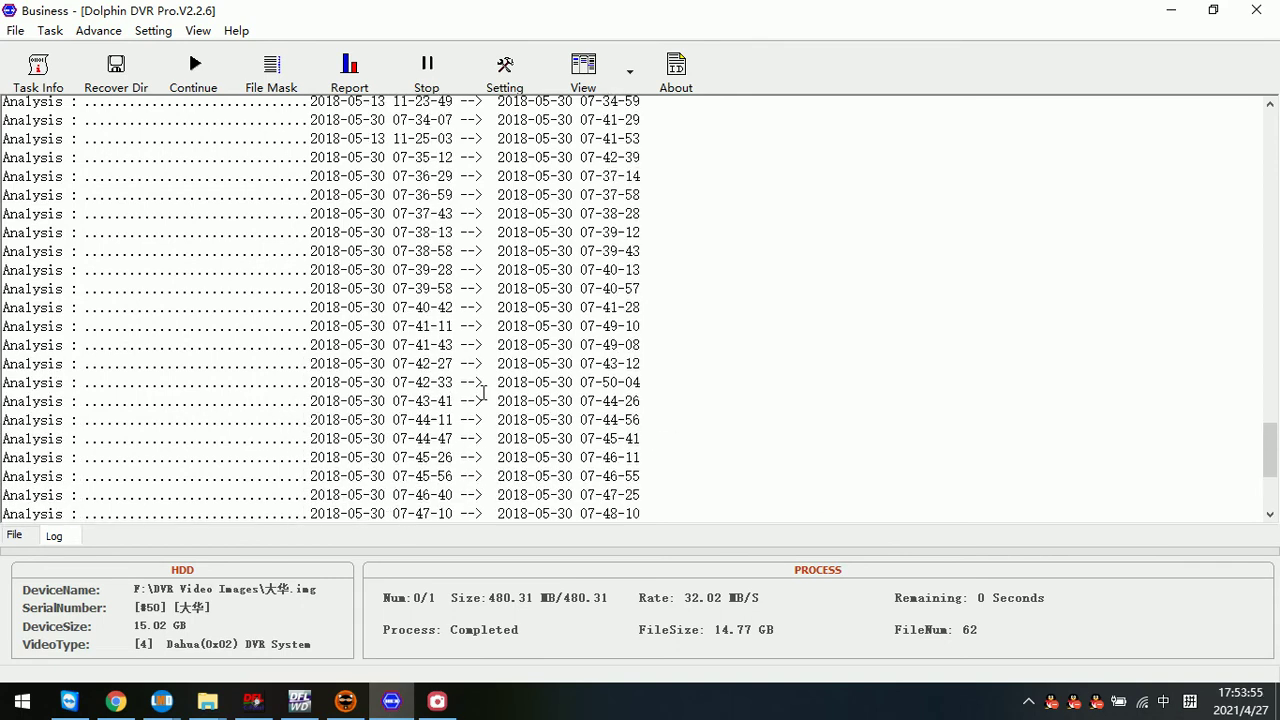
{"action": "scroll", "coordinate": [576, 397], "scroll_direction": "up", "scroll_amount": 20}
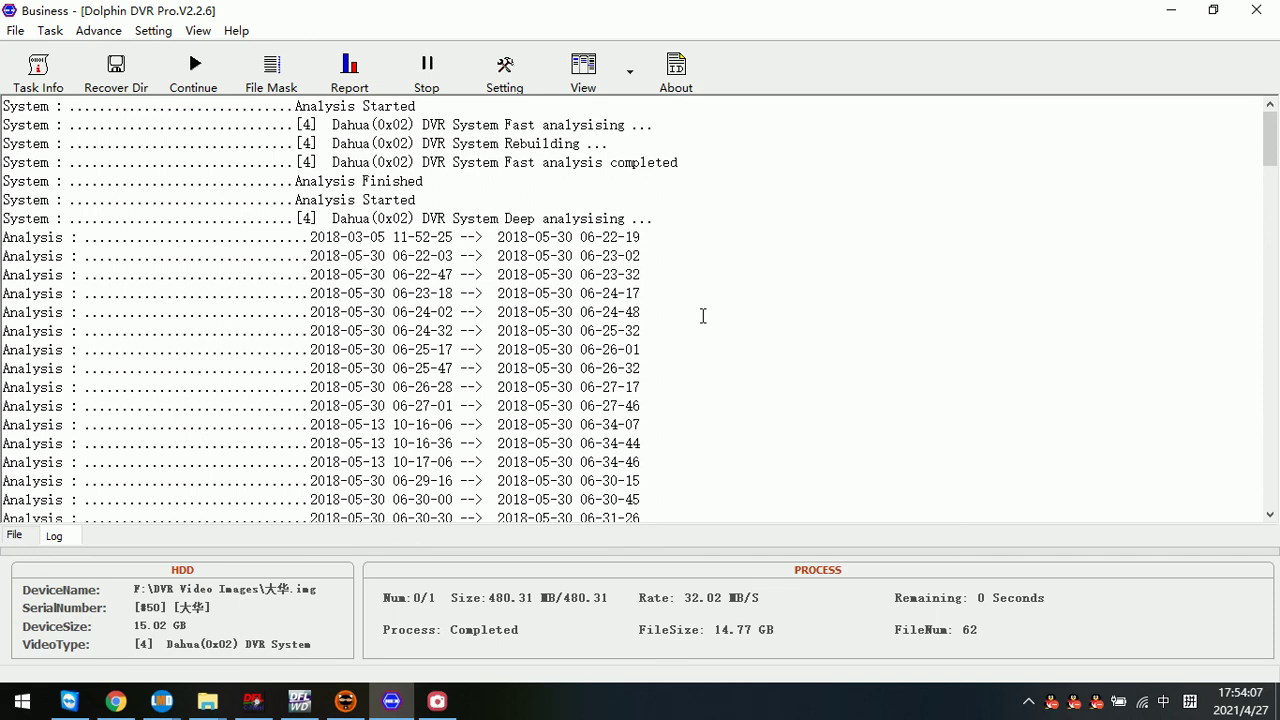
{"action": "scroll", "coordinate": [660, 428], "scroll_direction": "down", "scroll_amount": 6}
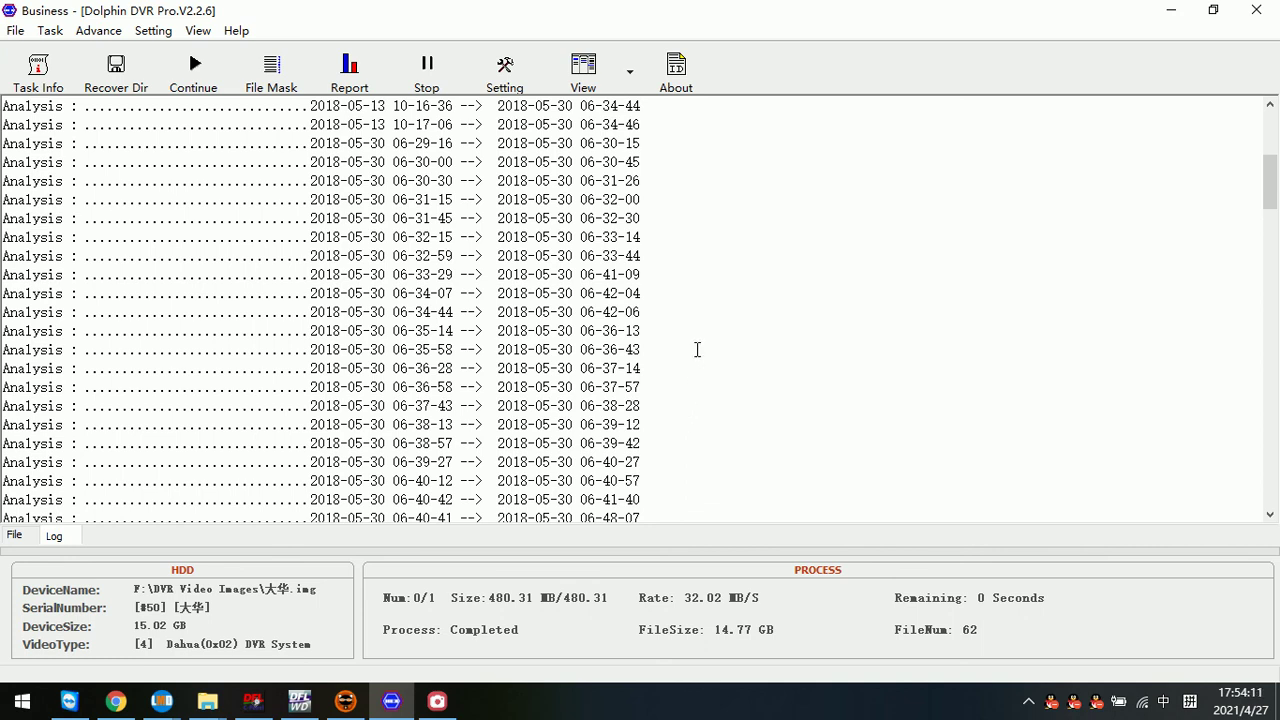
{"action": "scroll", "coordinate": [697, 349], "scroll_direction": "up", "scroll_amount": 6}
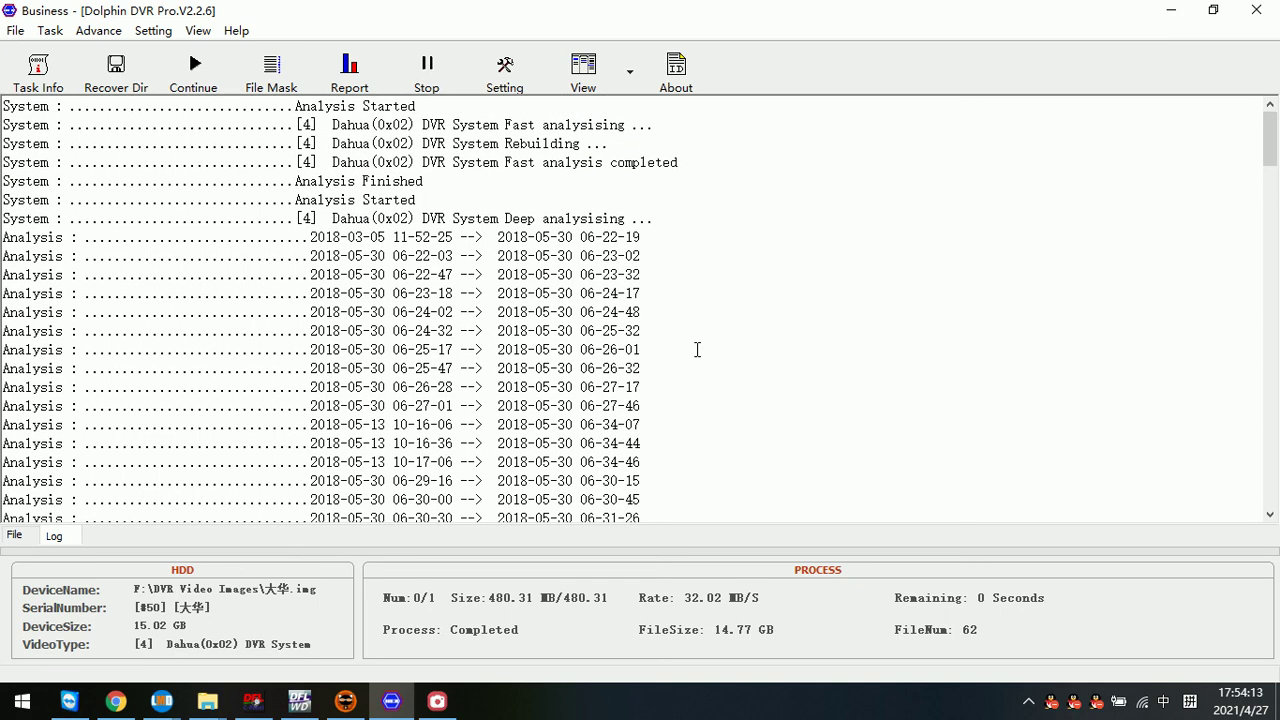